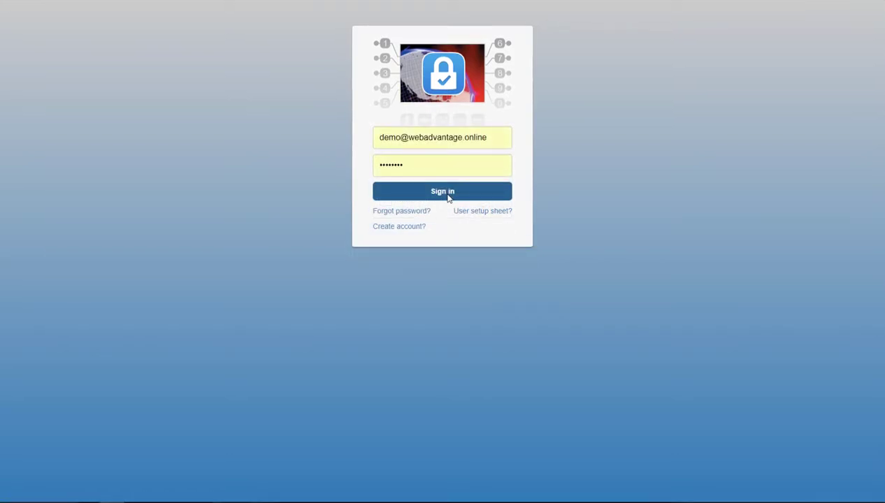
- Sign in and go to Administration > Manage Users
left_click(448, 198)
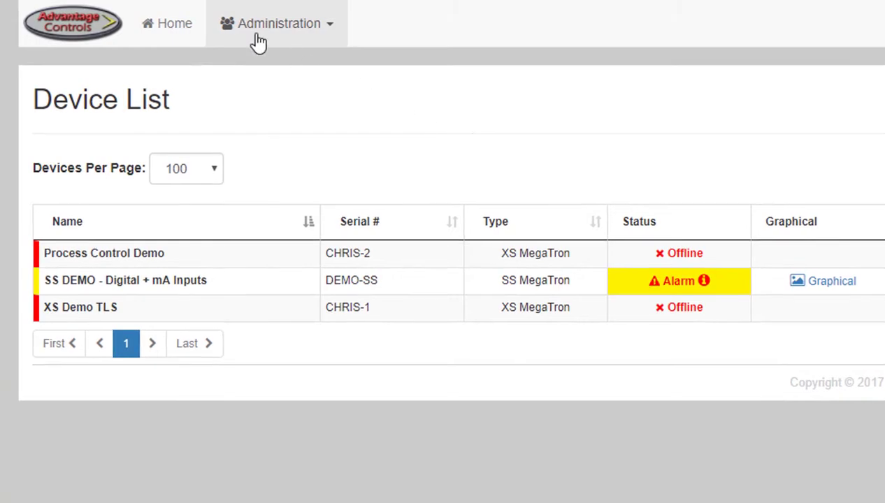
left_click(256, 40)
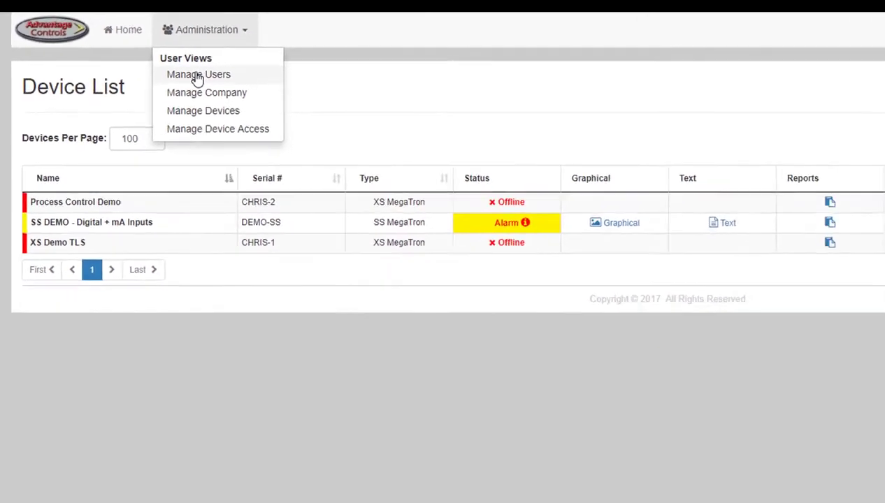
left_click(198, 76)
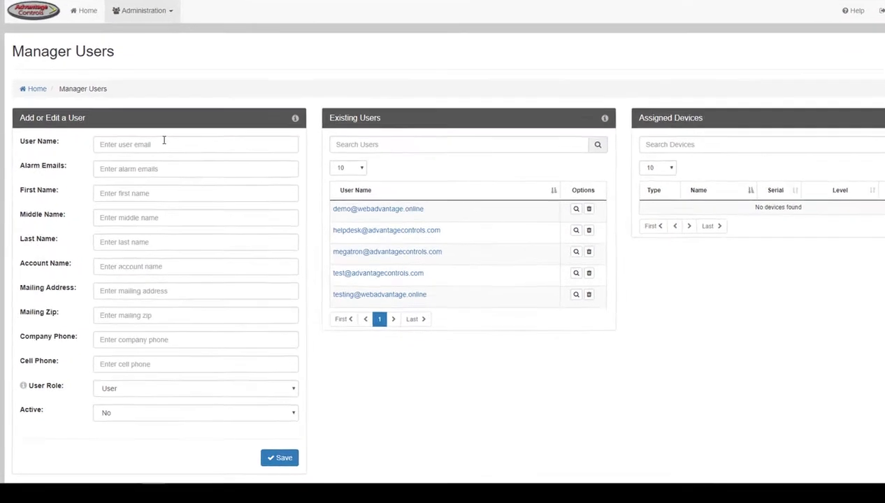
left_click(164, 143)
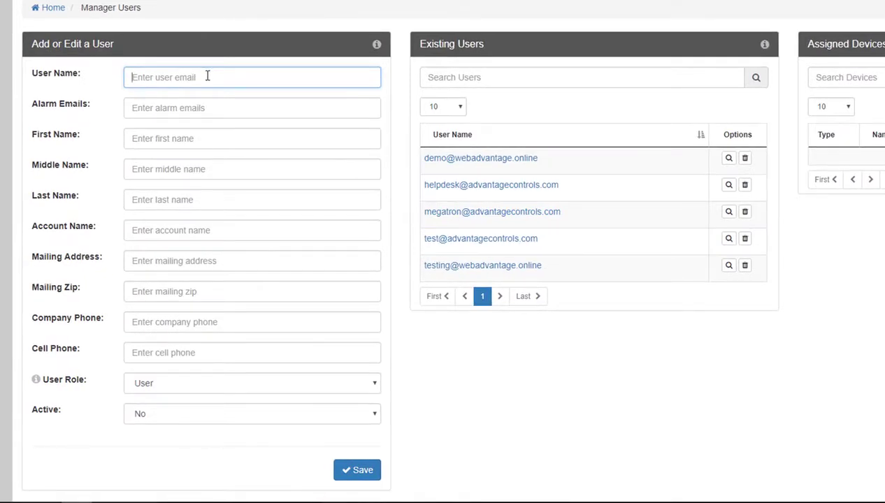
left_click(208, 106)
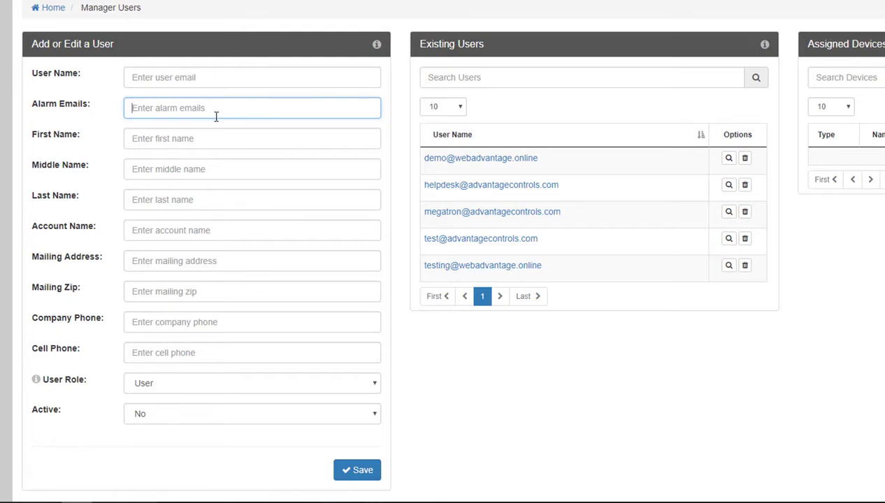
left_click(231, 172)
left_click(234, 192)
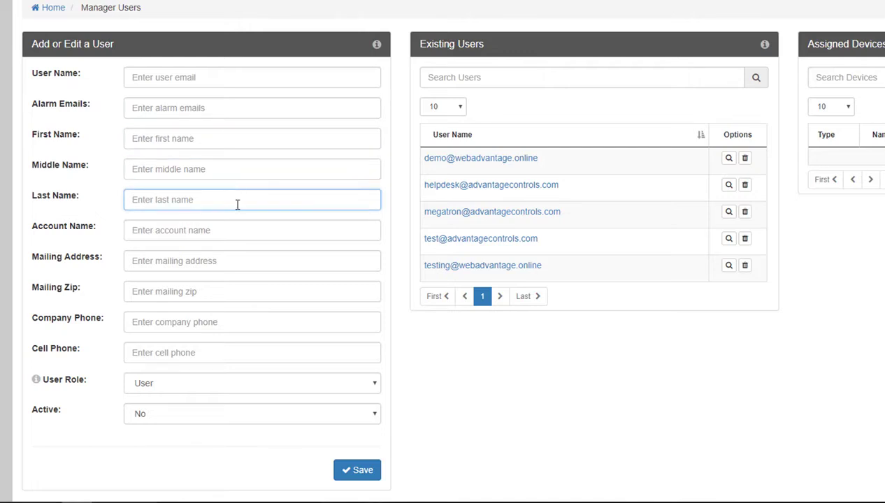
left_click(238, 227)
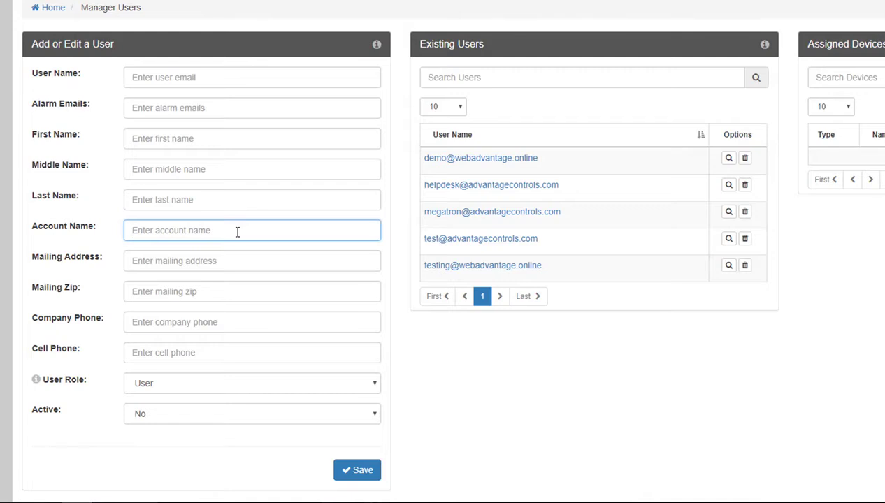
left_click(236, 258)
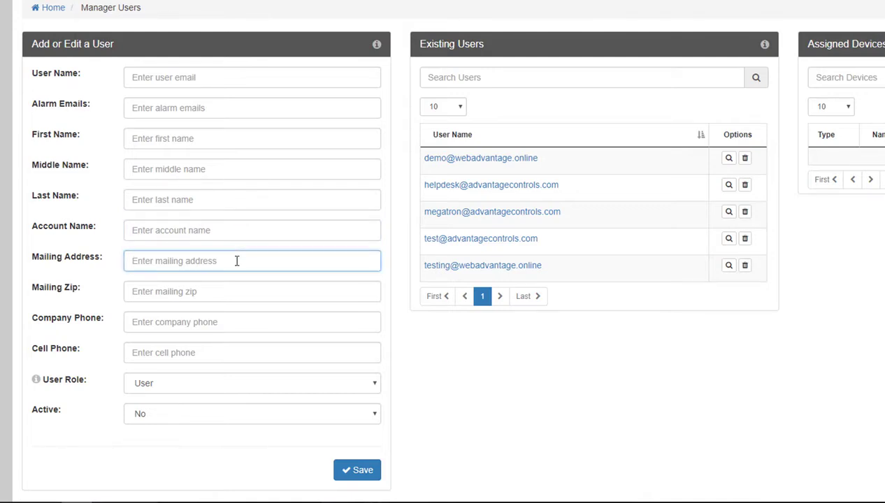
left_click(236, 292)
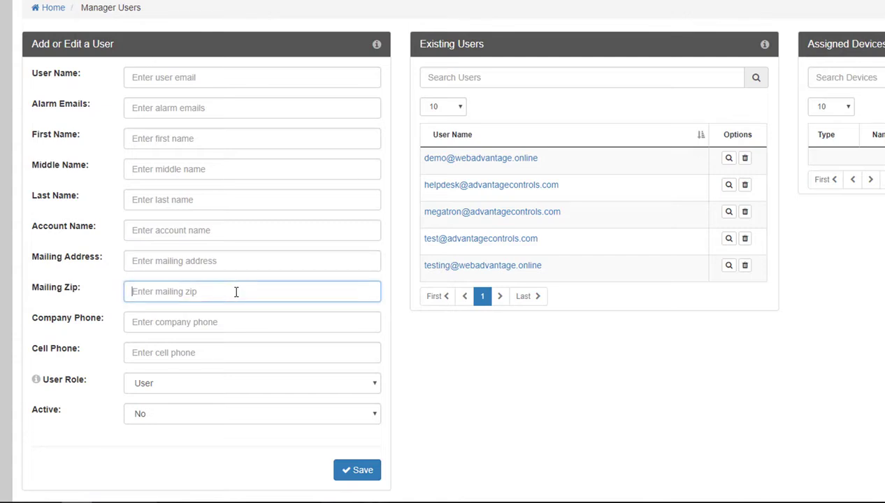
left_click(233, 320)
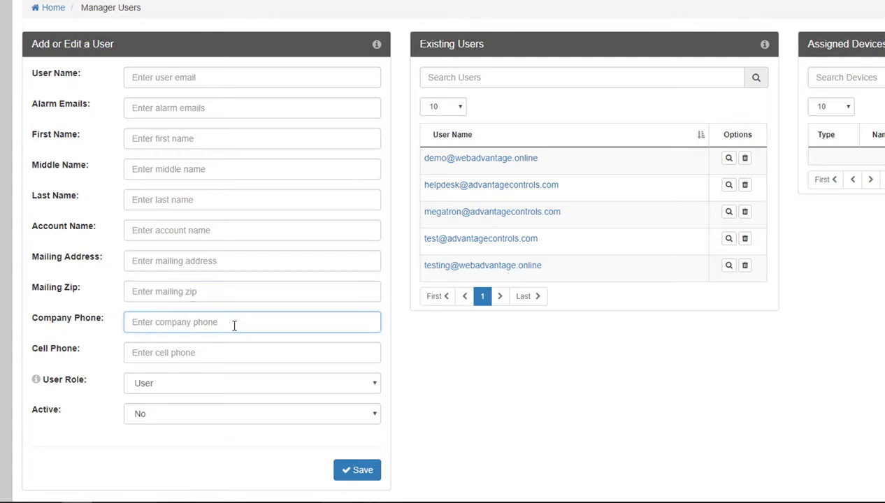
left_click(230, 347)
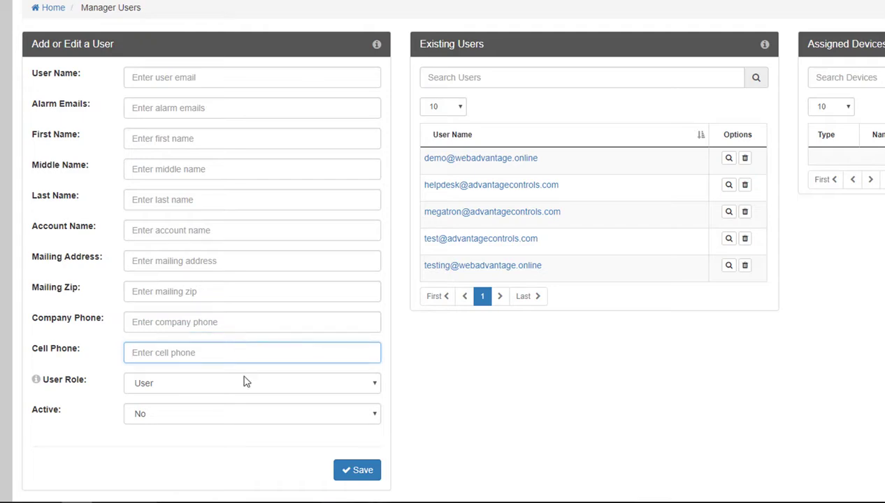
left_click(244, 383)
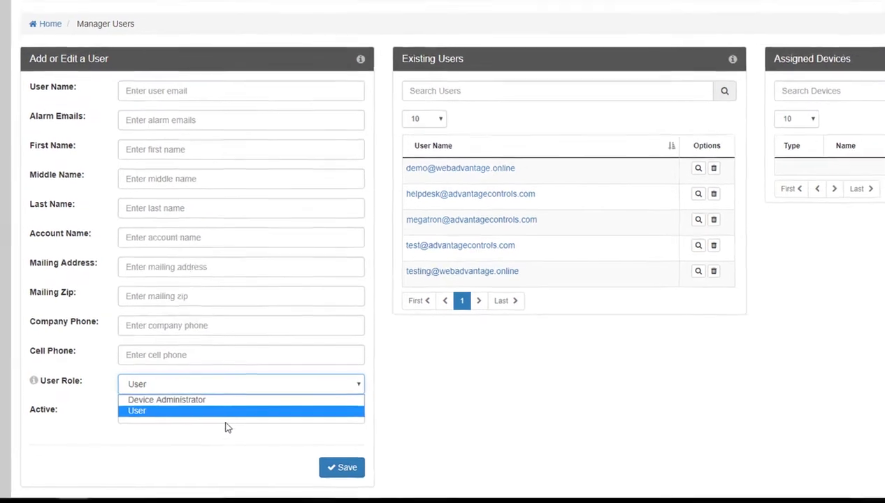
left_click(238, 412)
left_click(239, 418)
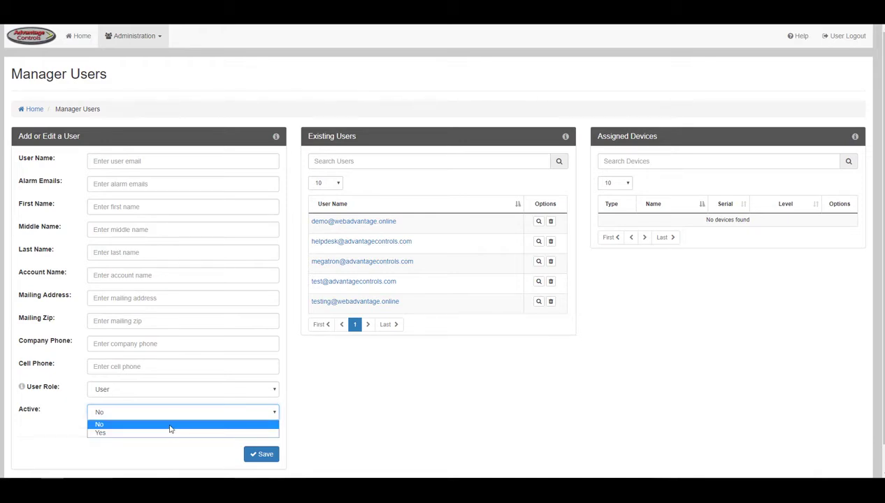
left_click(331, 439)
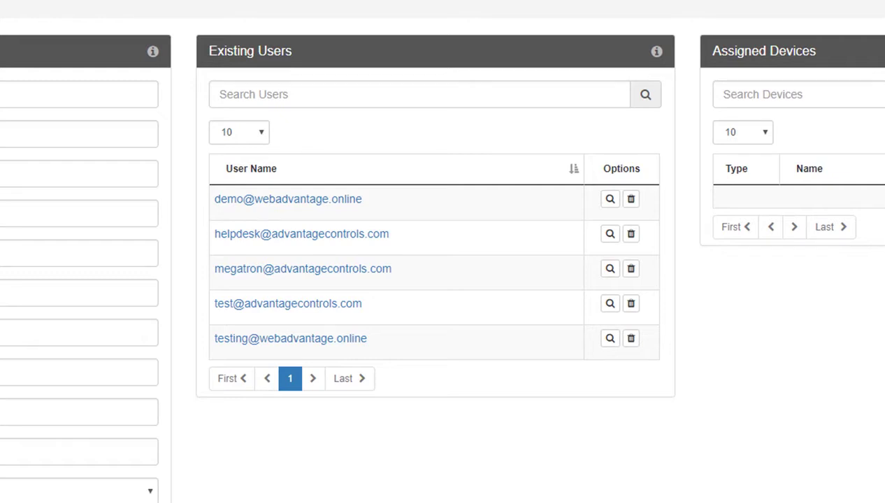
- Revoke the demo user's XS Demo TLS access and save, keeping Process Control Demo at admin level
left_click(341, 215)
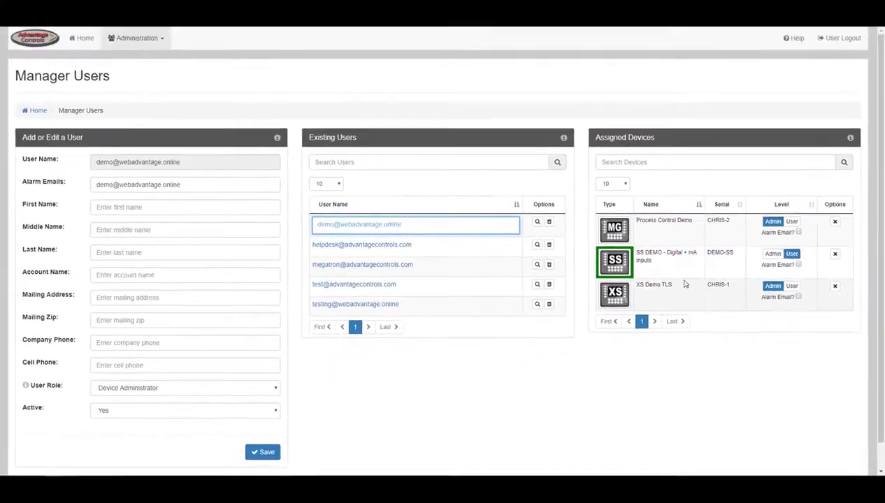
left_click(537, 221)
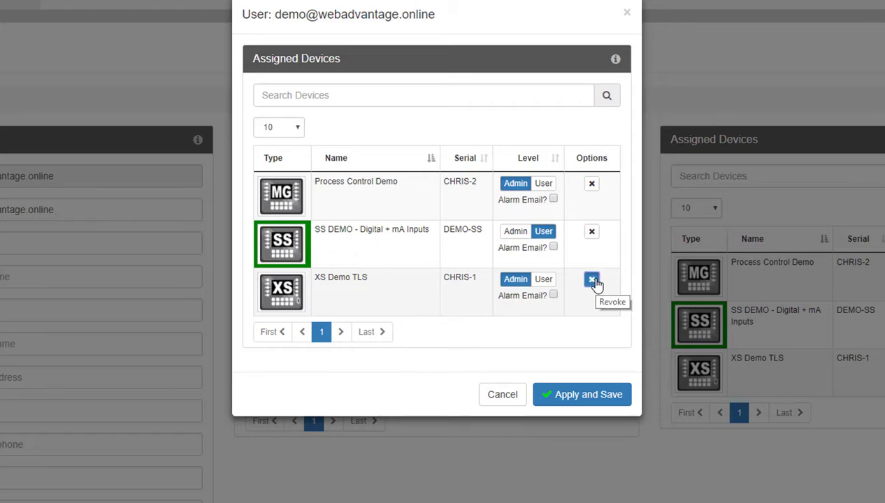
left_click(592, 281)
left_click(515, 291)
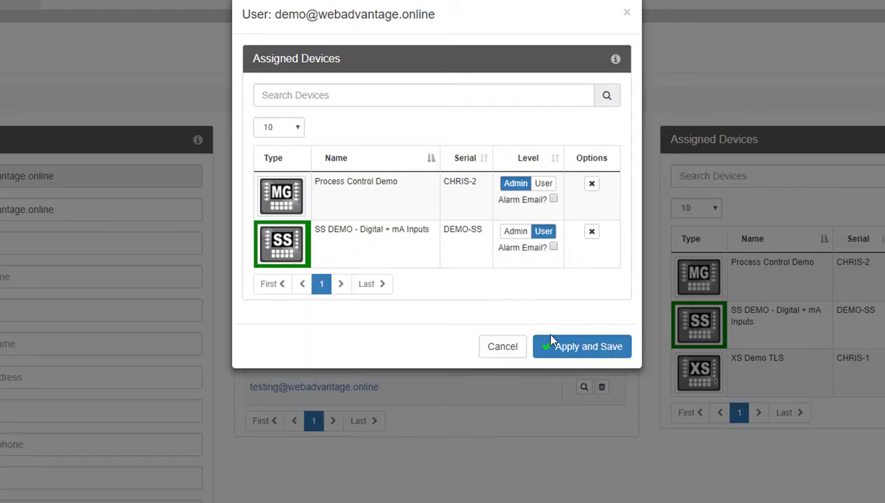
left_click(553, 342)
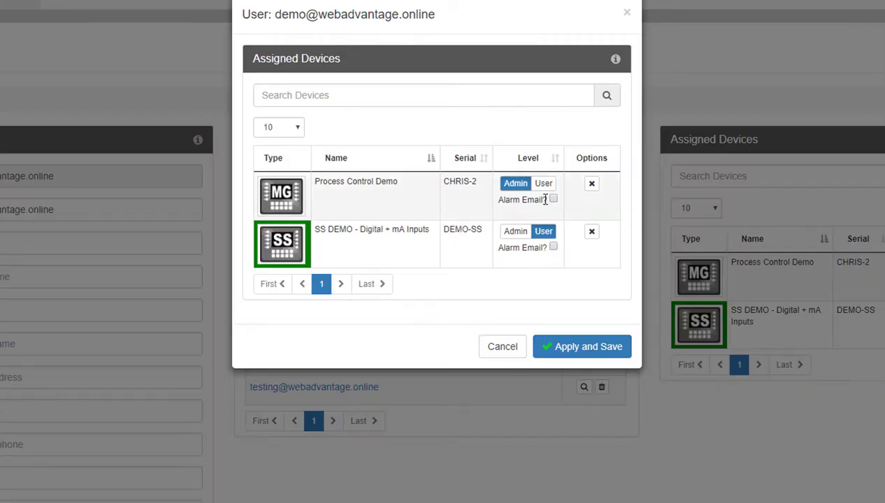
left_click(539, 185)
left_click(517, 186)
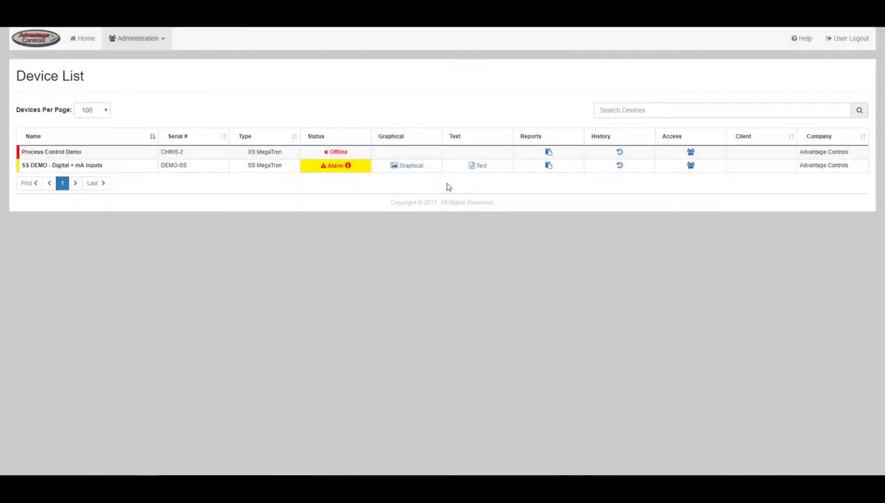
- Go to Administration > Manage Devices
left_click(153, 40)
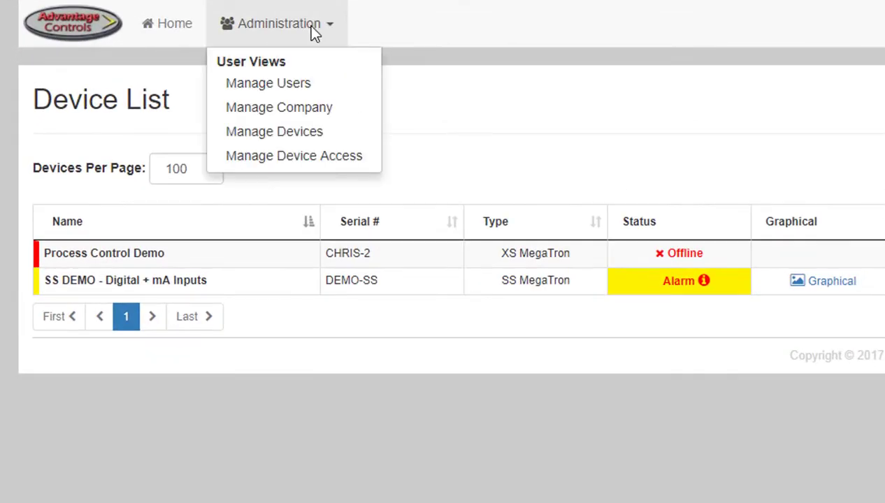
left_click(310, 137)
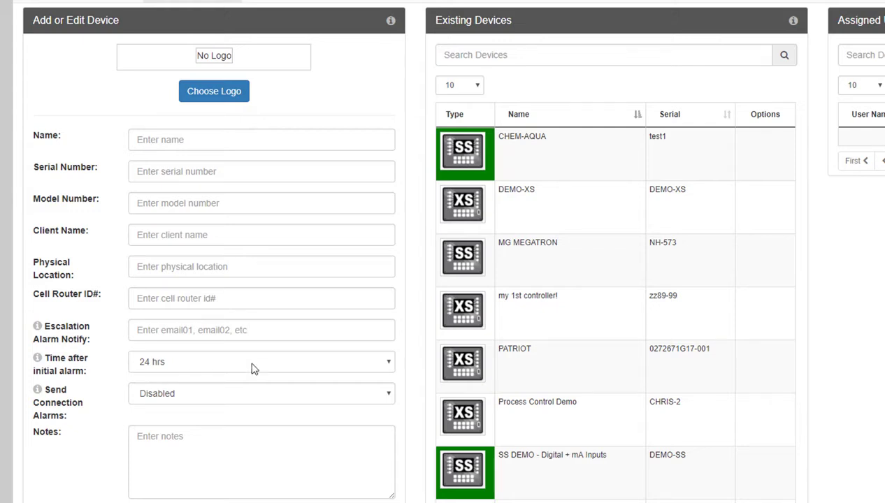
- Leave the alarm delay at 24 hrs and connection alarms Disabled, then load PATRIOT into the form
left_click(253, 362)
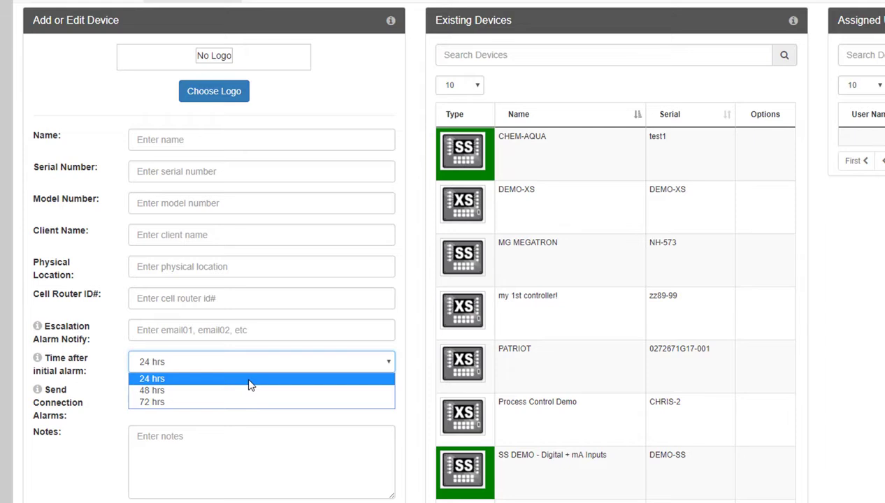
left_click(250, 381)
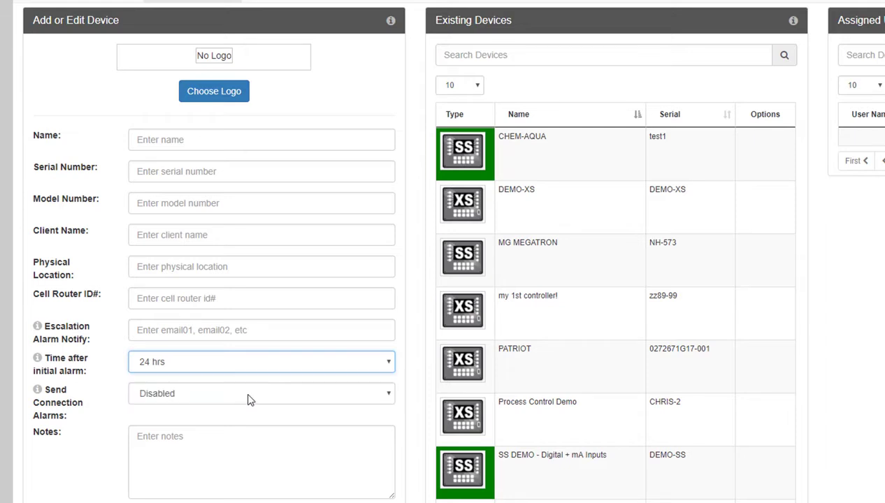
left_click(250, 396)
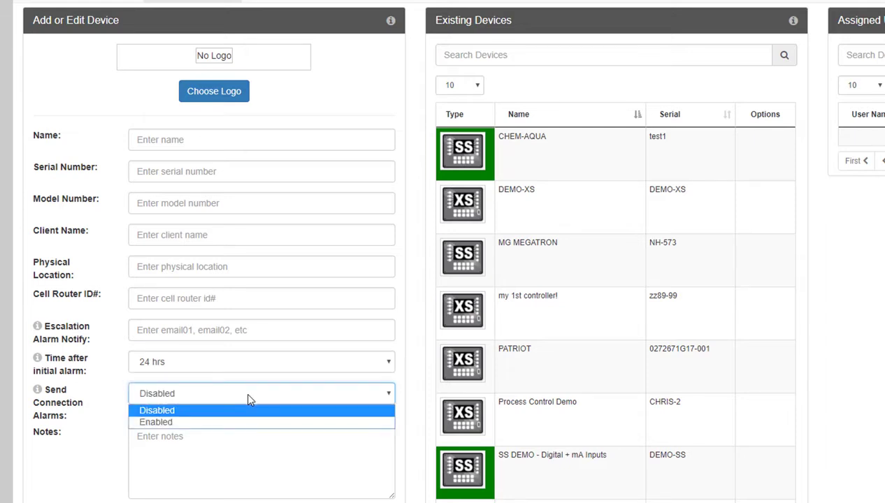
left_click(250, 396)
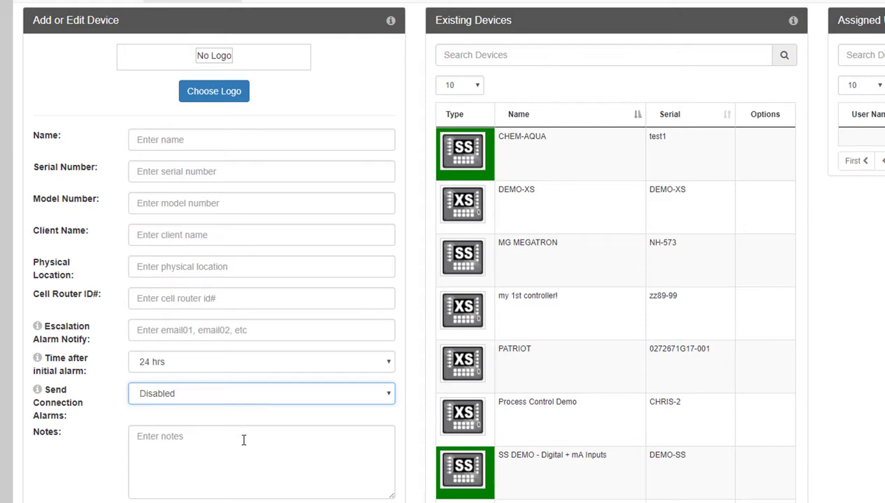
left_click(462, 362)
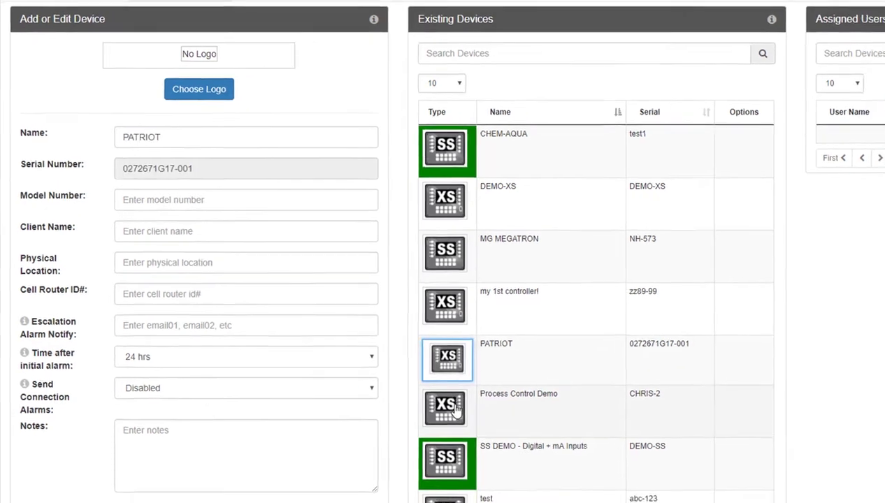
- Load Process Control Demo, toggle its first user to User and back to Admin, and cancel removal
left_click(462, 417)
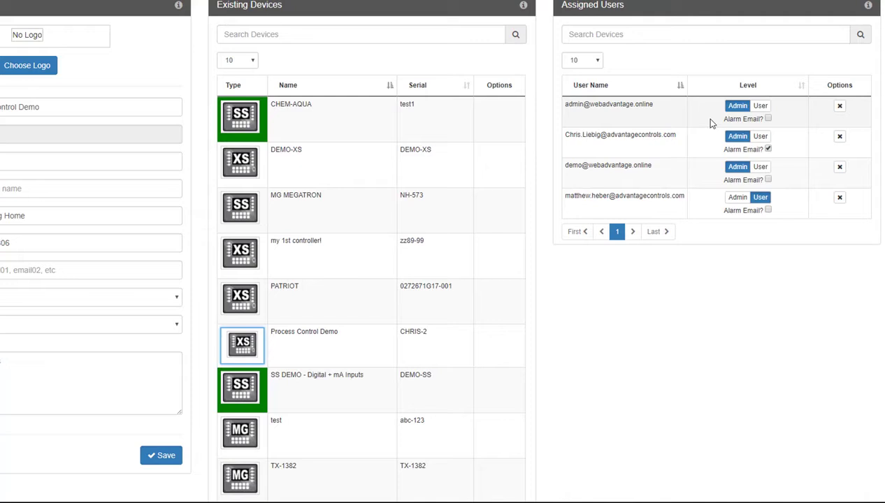
left_click(762, 107)
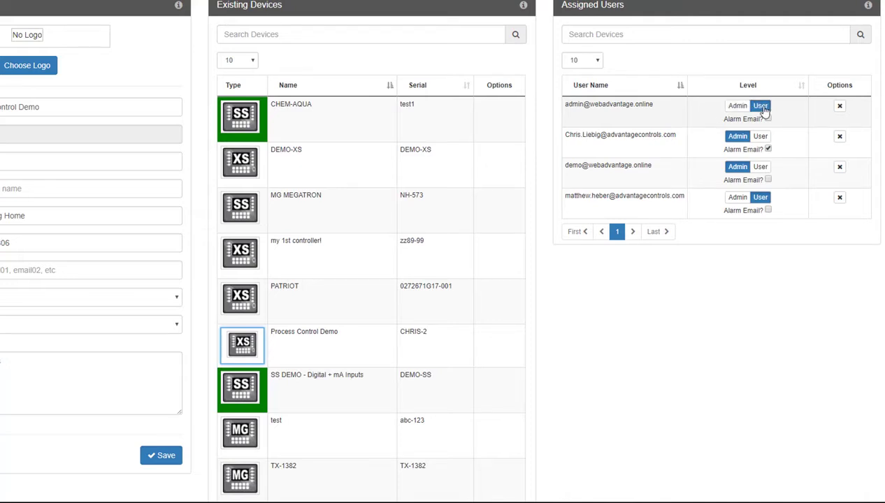
left_click(742, 106)
left_click(839, 109)
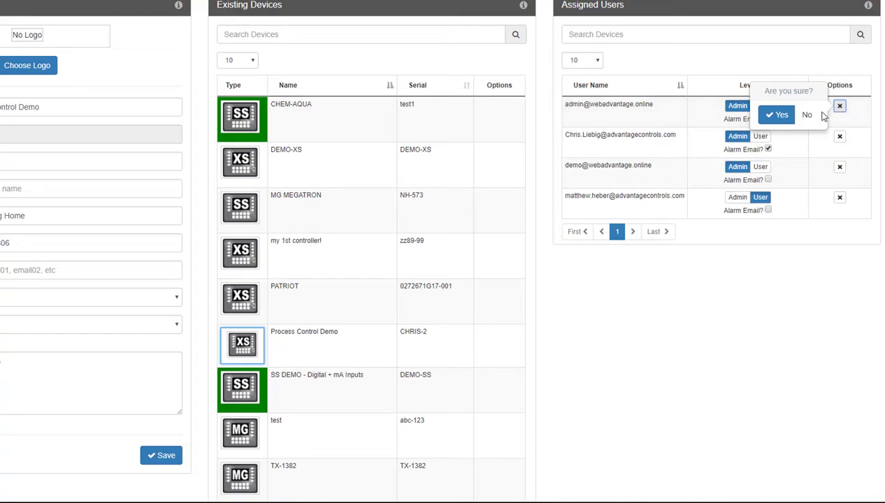
left_click(673, 308)
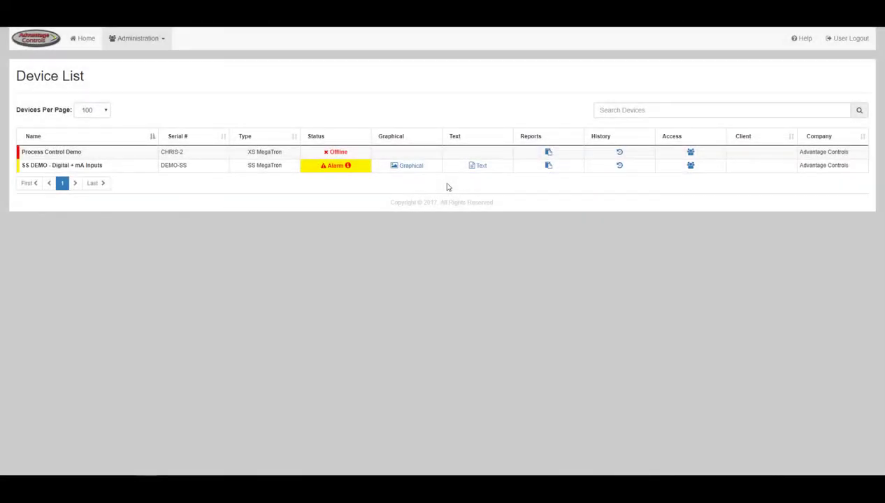
- Go to Administration > Manage Devices and scroll down the page
left_click(154, 41)
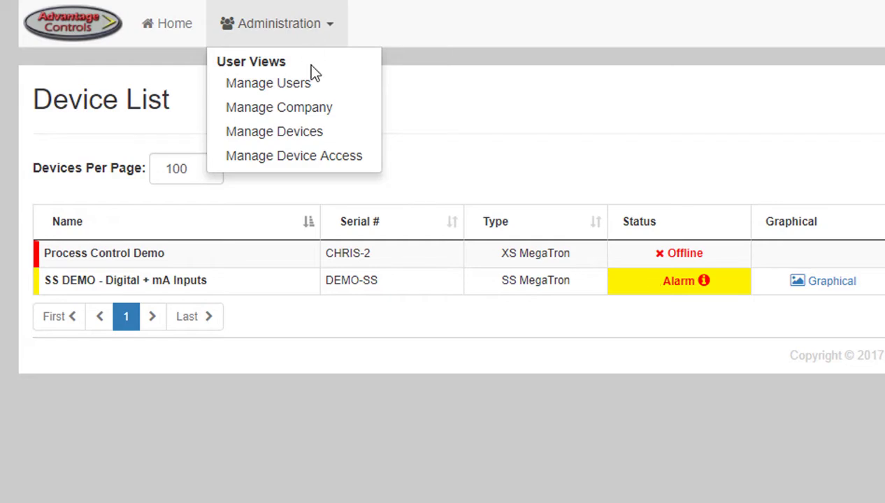
left_click(309, 134)
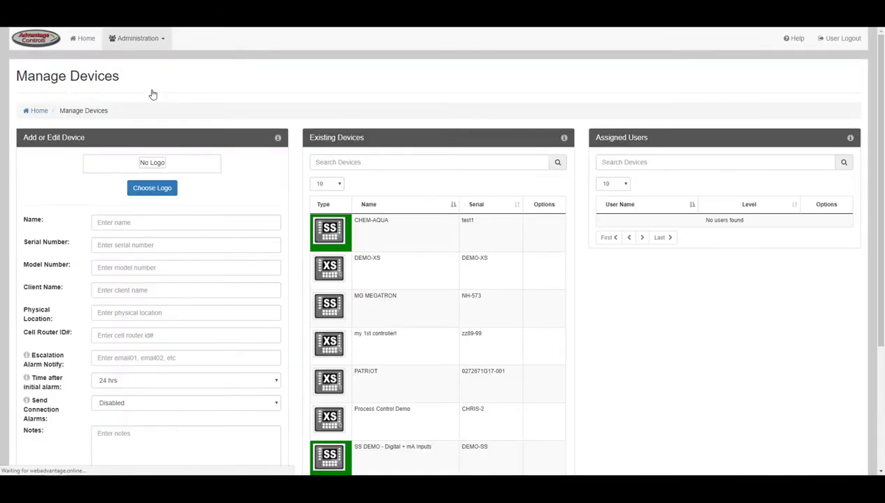
scroll(152, 93, "down", 2)
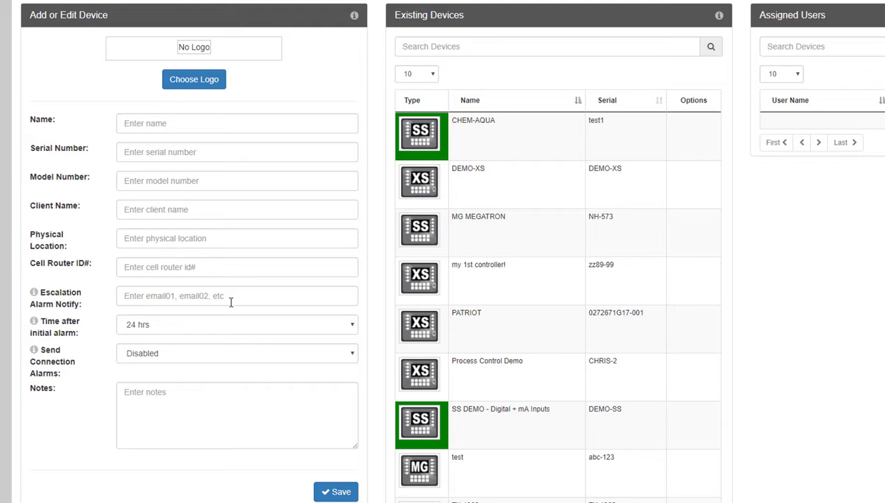
- Check the 24 hrs alarm interval and Disabled connection alarms, then load Process Control Demo
left_click(230, 330)
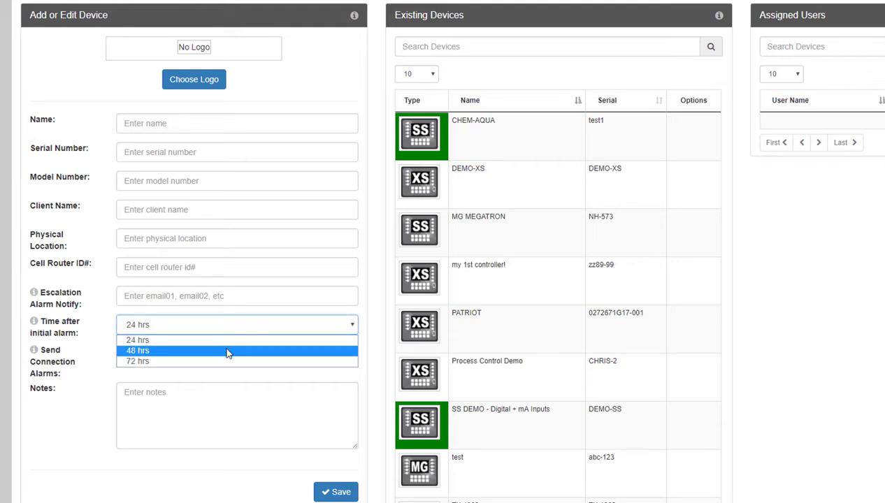
left_click(227, 341)
left_click(225, 354)
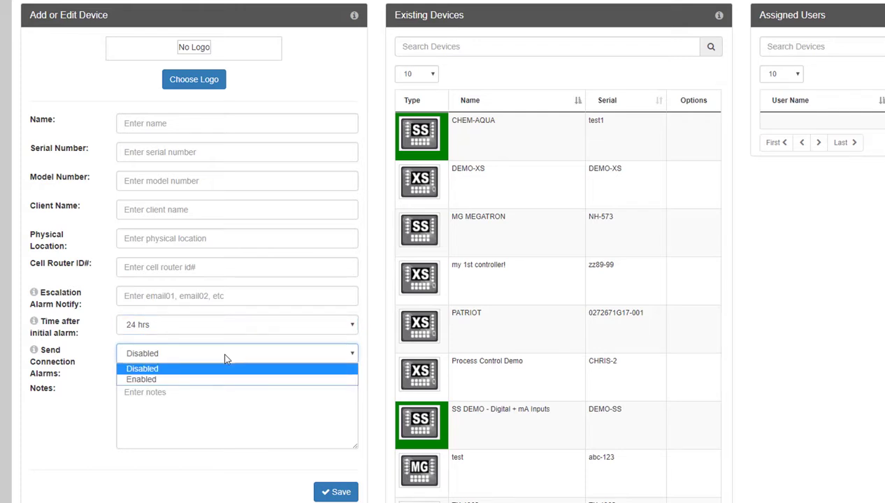
left_click(225, 358)
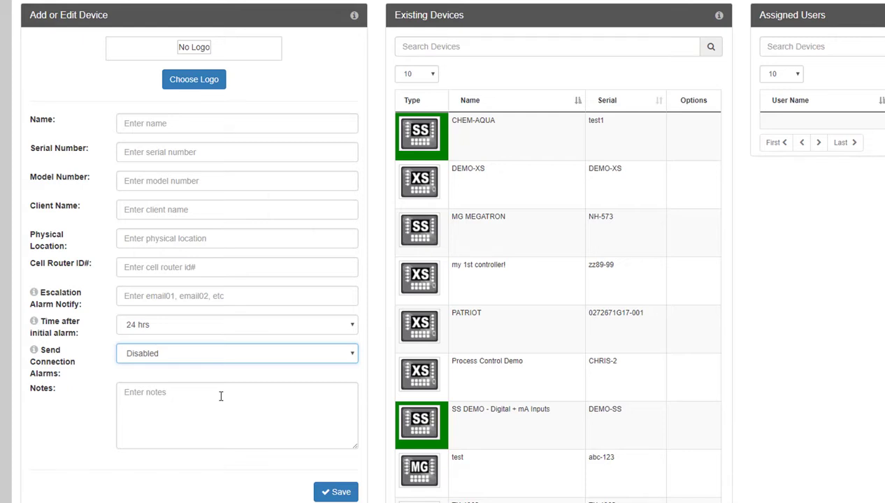
left_click(420, 326)
left_click(422, 374)
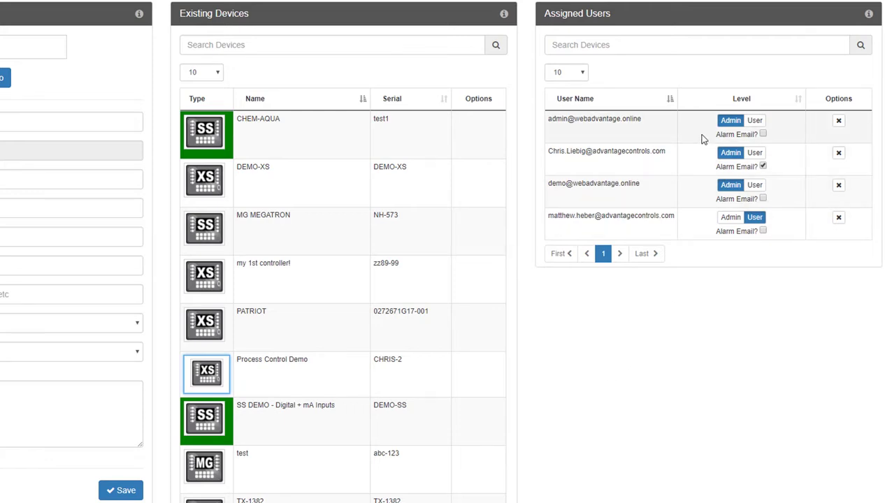
- Toggle the first assigned user's level to User and back to Admin, then start removing them
left_click(756, 122)
left_click(731, 121)
left_click(839, 123)
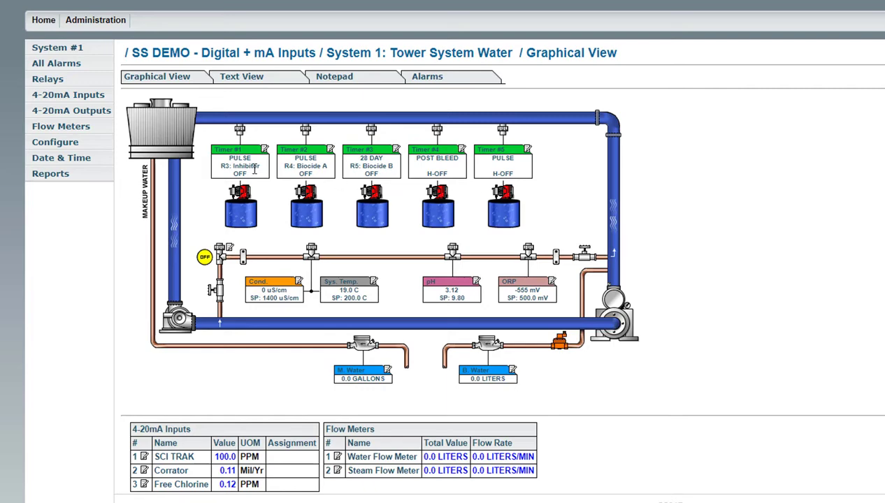
left_click(56, 142)
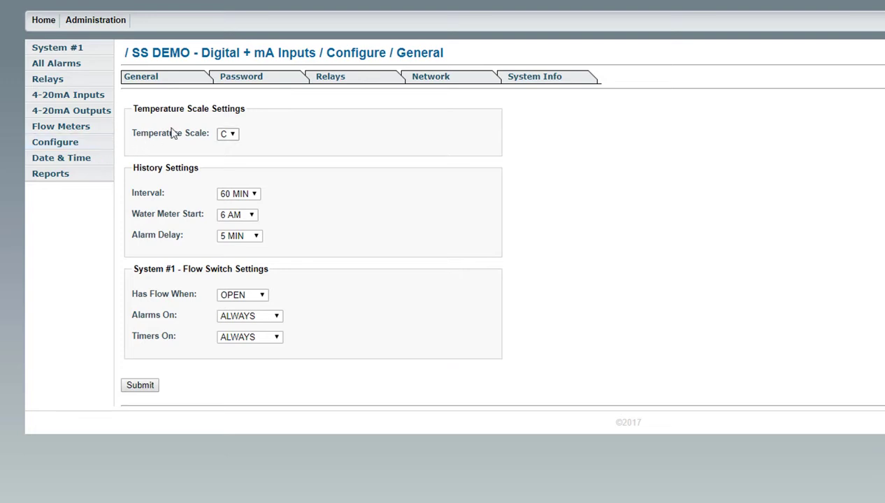
left_click(245, 78)
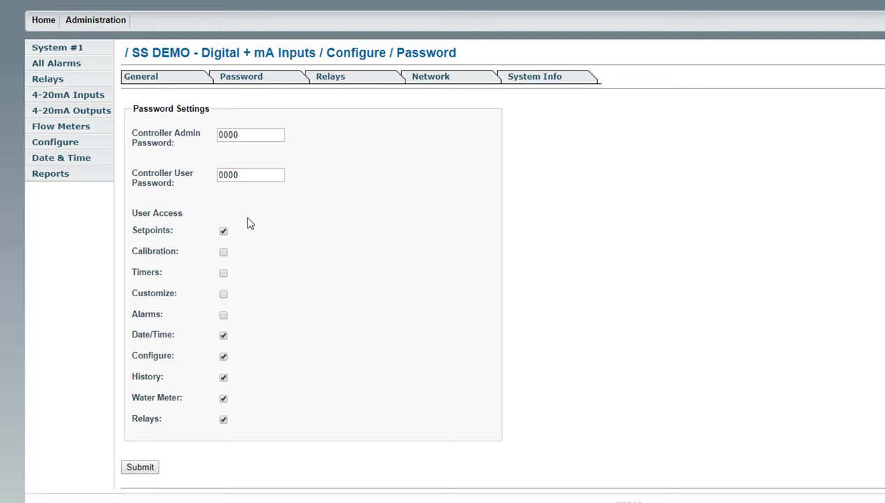
left_click_drag(241, 175, 207, 178)
type("1234")
left_click(223, 273)
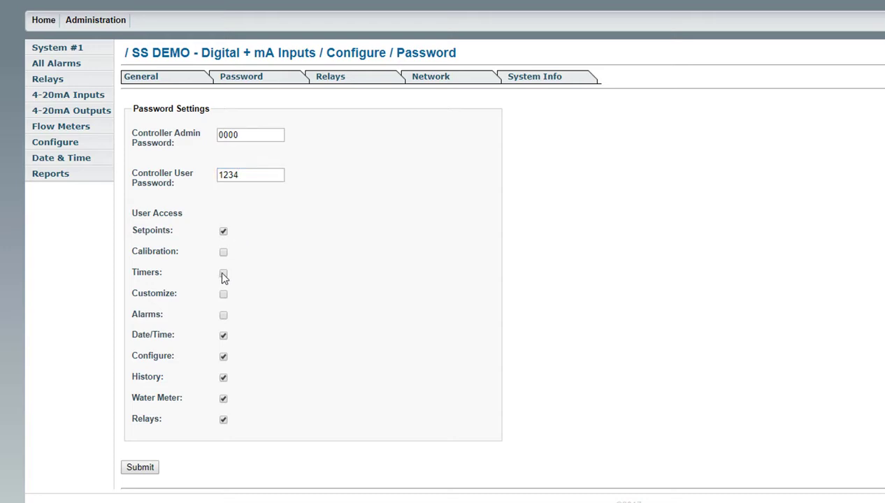
left_click(223, 316)
left_click(223, 274)
left_click_drag(242, 175, 193, 174)
type("0000")
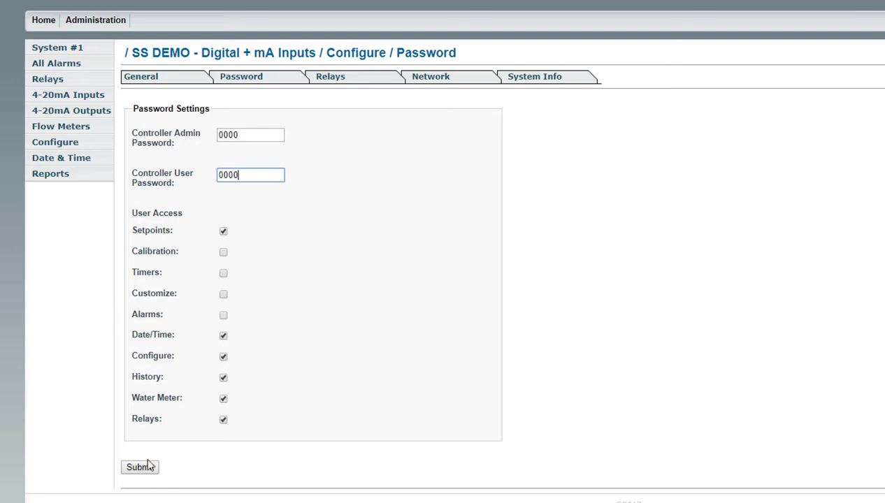
left_click(148, 466)
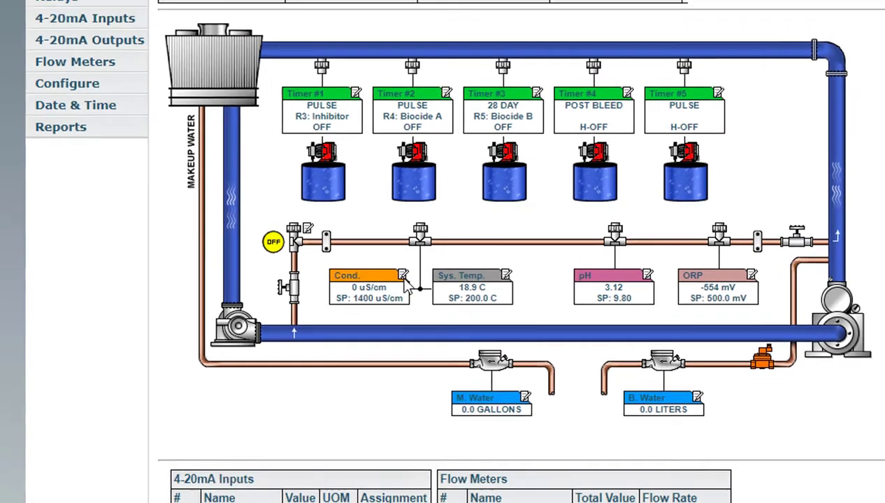
- Open the conductivity settings and keep the low alarm mode at DISP/REM
left_click(413, 268)
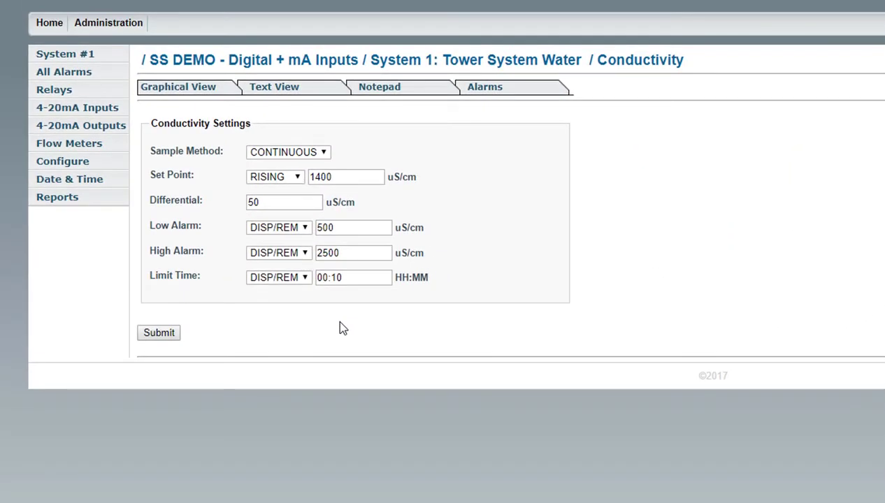
left_click(302, 230)
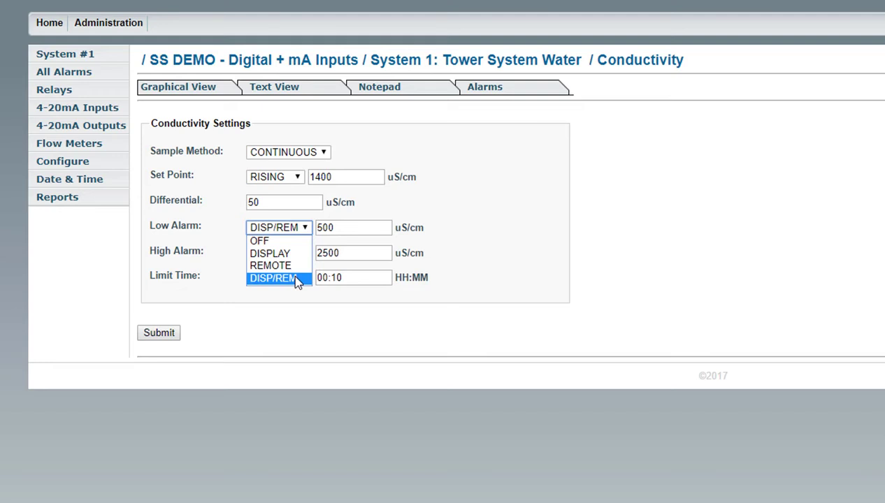
left_click(296, 278)
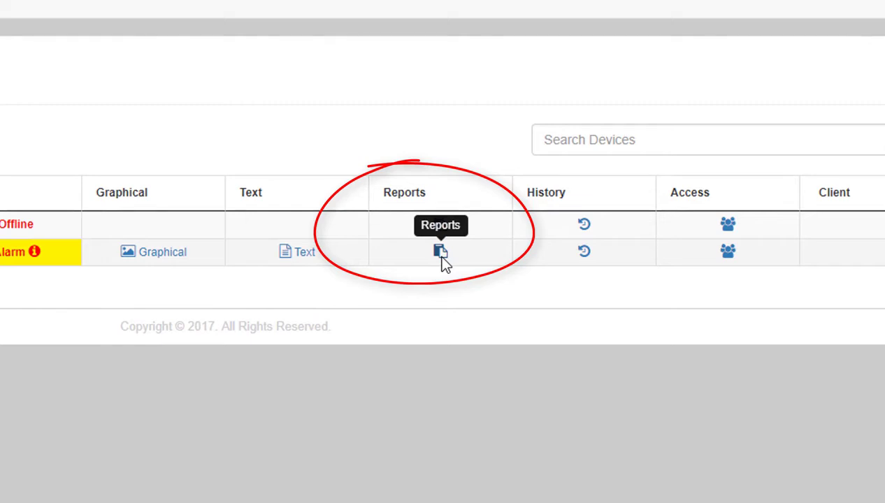
- Open SS DEMO's reports and start a new custom history report
left_click(440, 251)
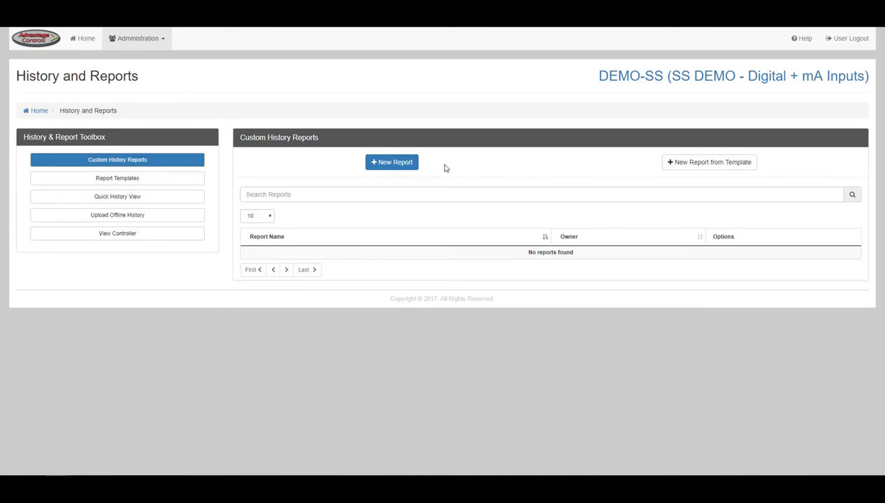
left_click(404, 165)
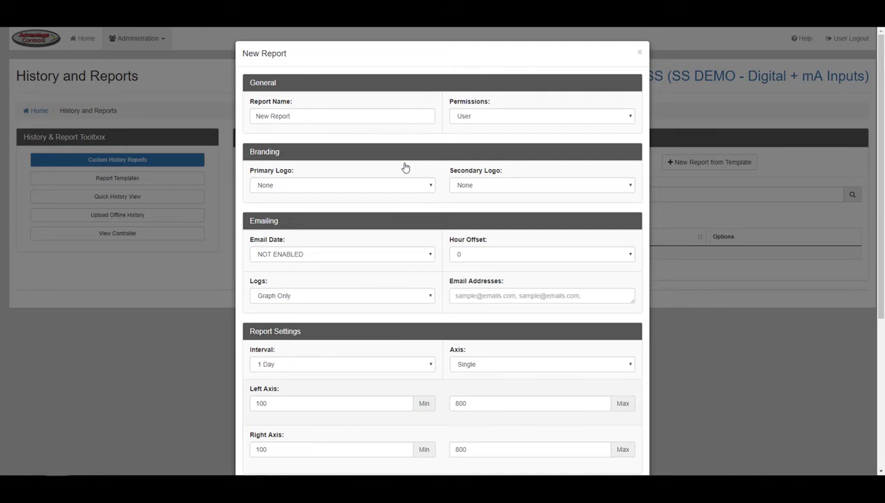
- Keep report permissions at User and both primary and secondary logos at None
left_click(398, 120)
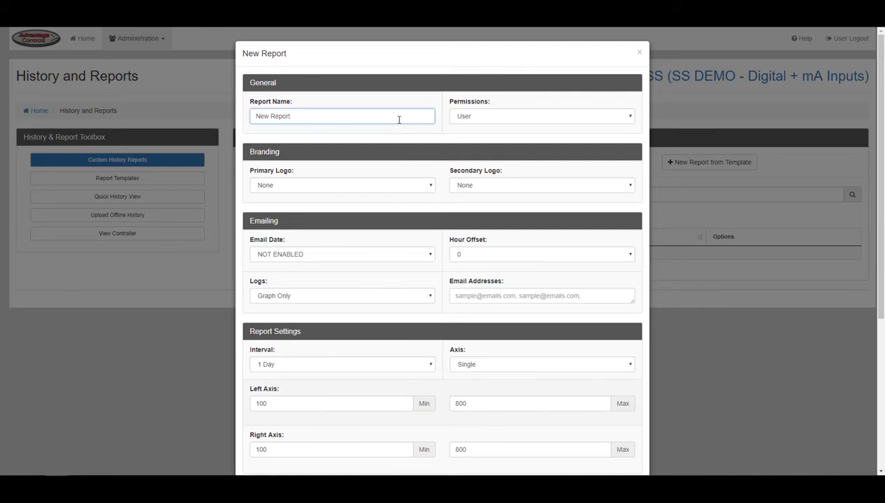
left_click(464, 120)
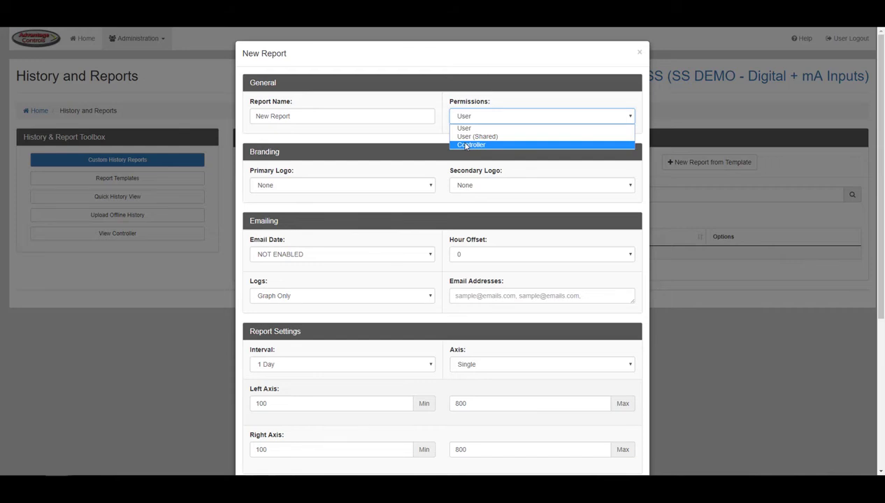
left_click(438, 139)
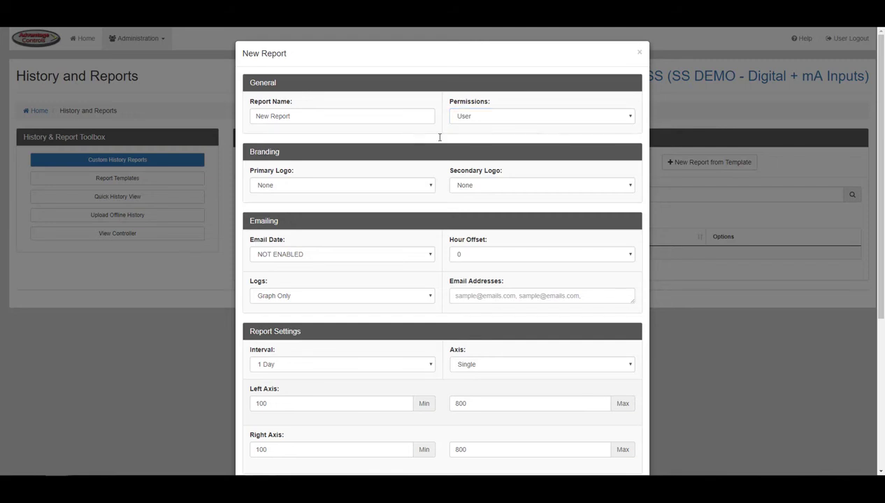
left_click(431, 185)
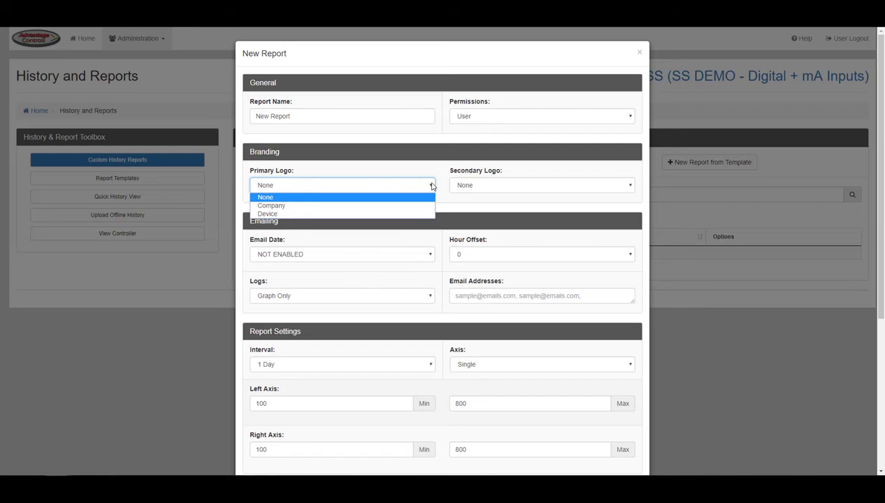
left_click(428, 197)
left_click(470, 188)
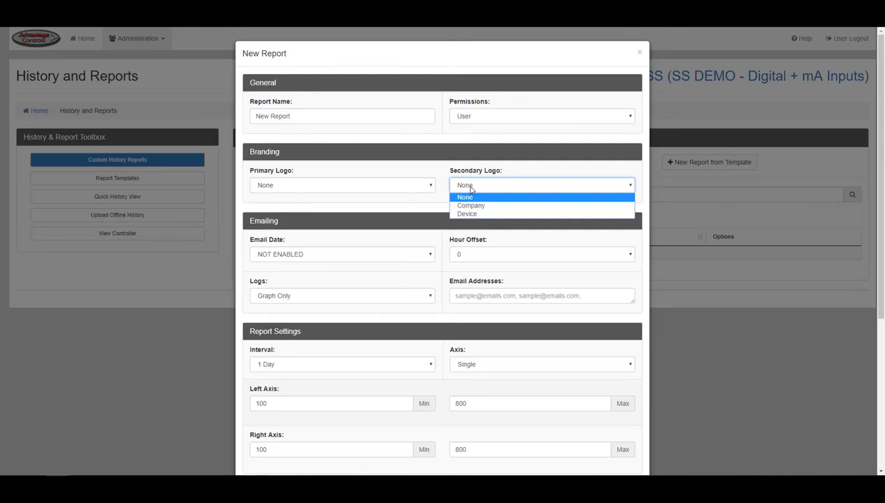
left_click(470, 189)
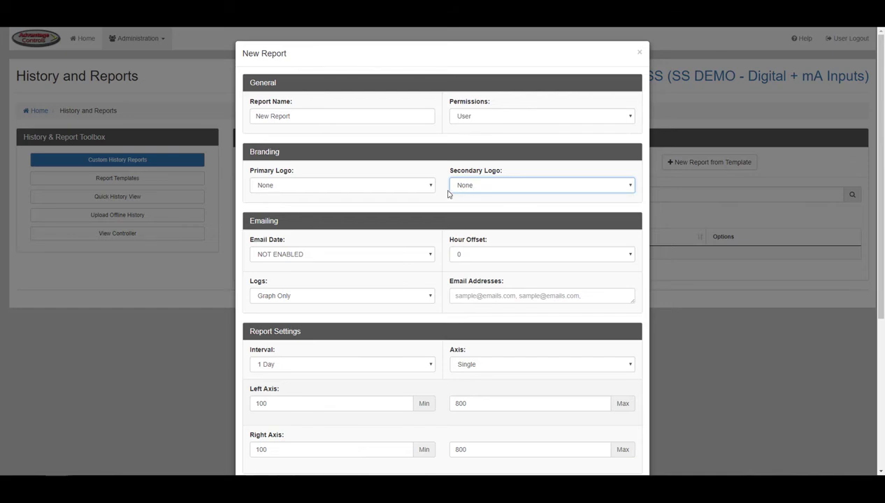
scroll(444, 197, "down", 3)
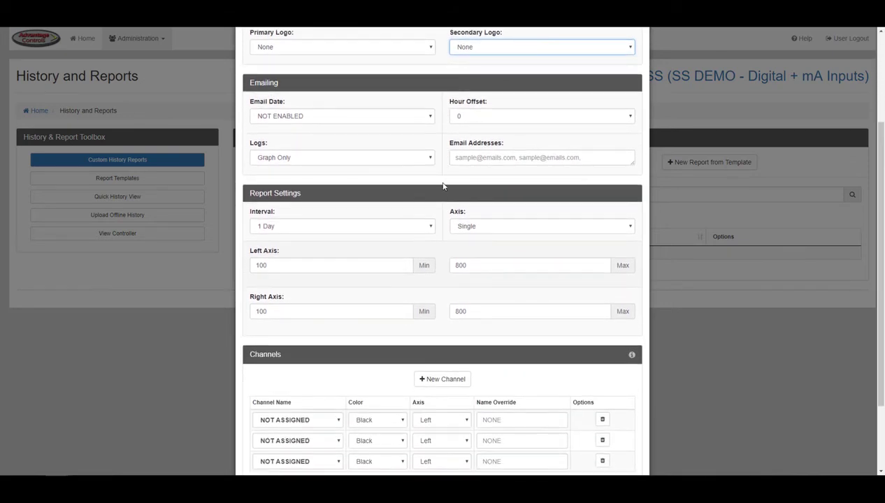
- Set the email date to 2017-08-16 and hour offset to 8, keeping logs as Graph Only
left_click(428, 119)
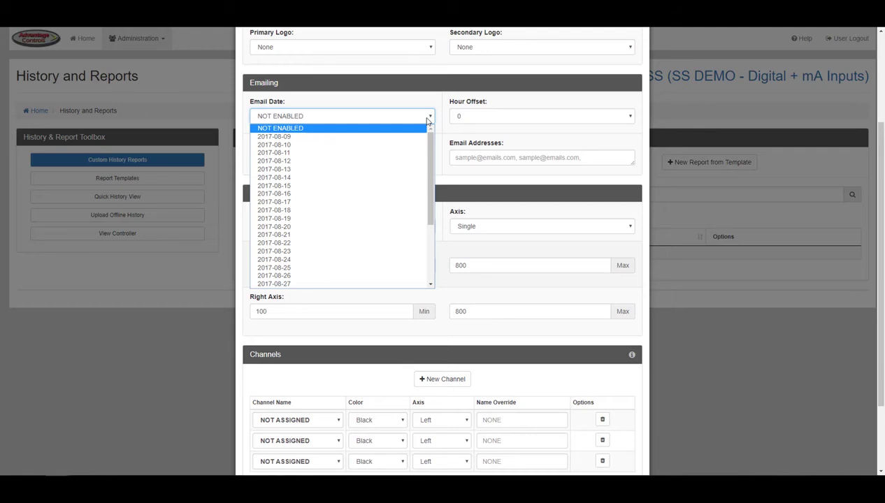
left_click(411, 193)
left_click(473, 119)
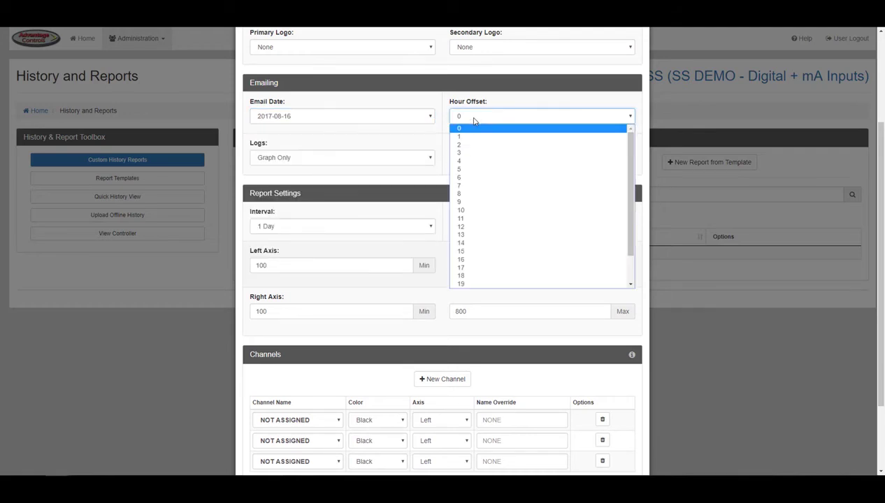
left_click(467, 194)
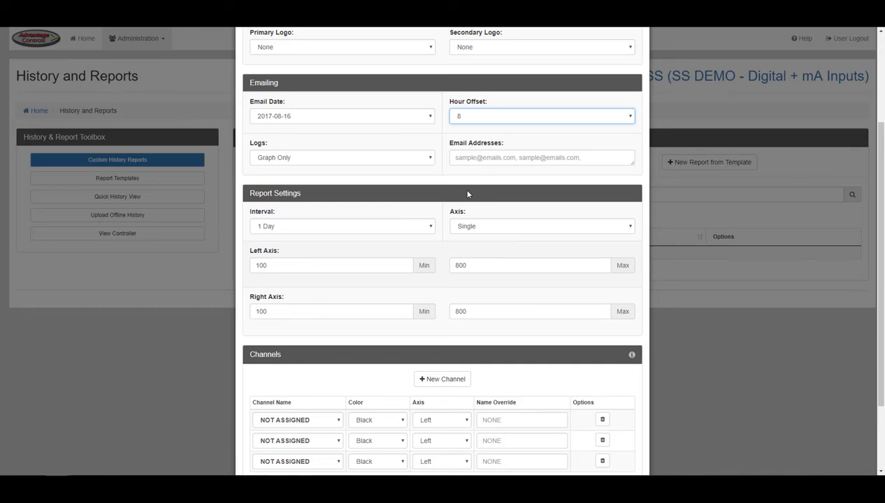
left_click(420, 165)
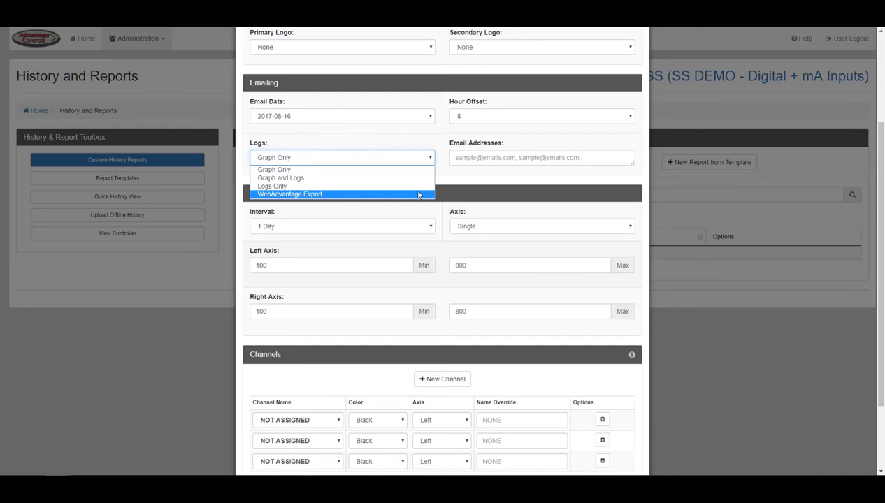
left_click(443, 176)
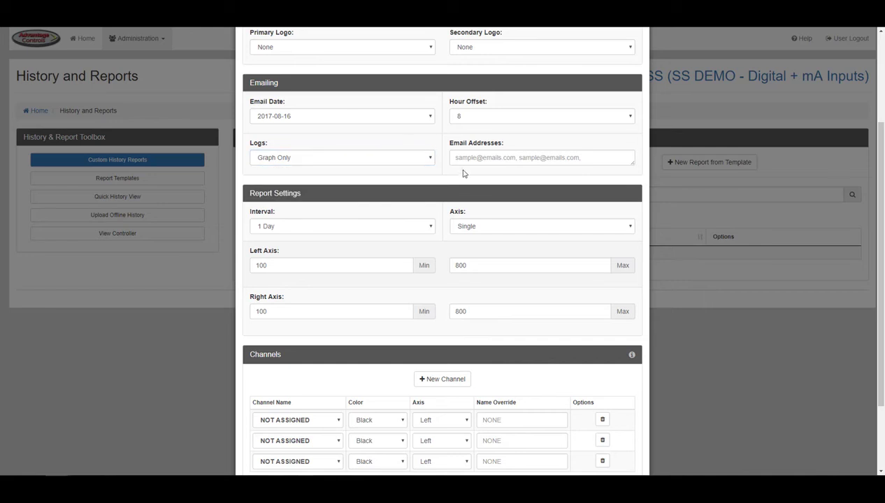
left_click(478, 157)
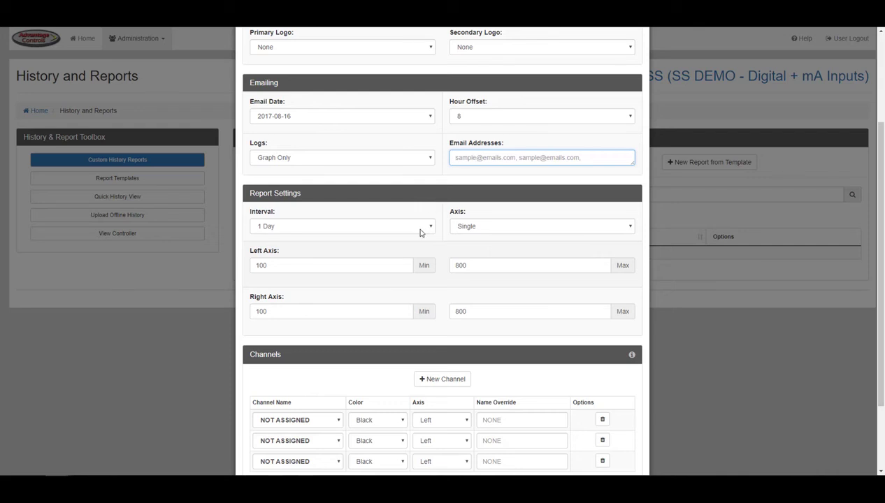
- Choose a 7 Days interval, keep the Single axis, and edit the left and right axis minimums
left_click(420, 227)
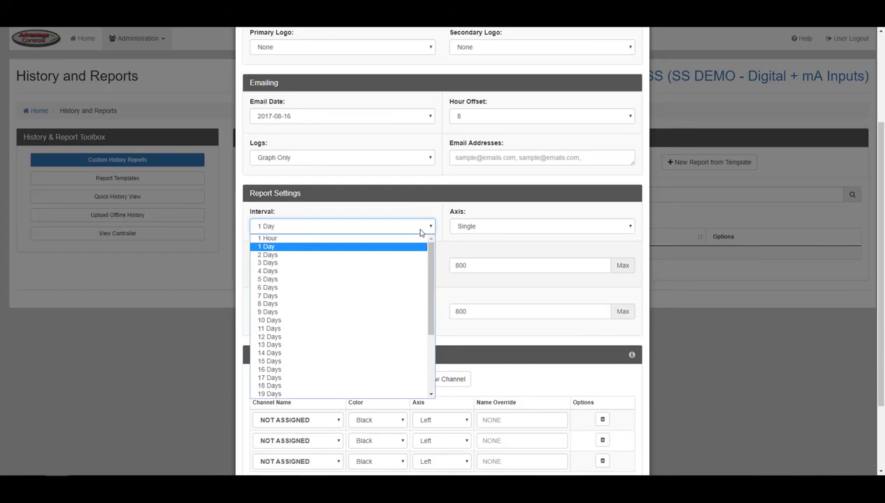
left_click(403, 295)
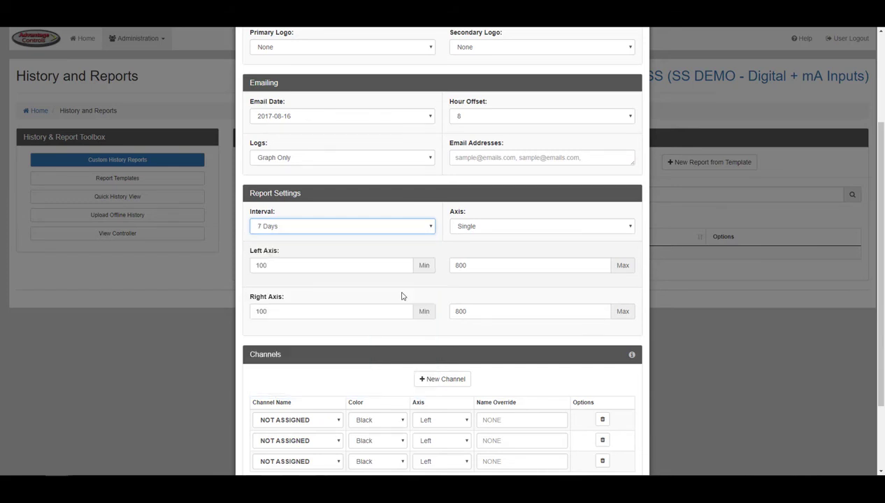
left_click(468, 228)
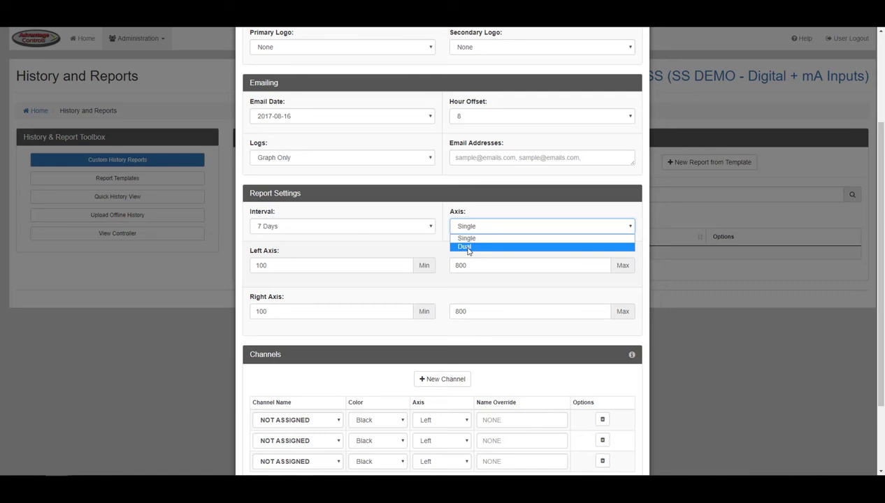
left_click(440, 246)
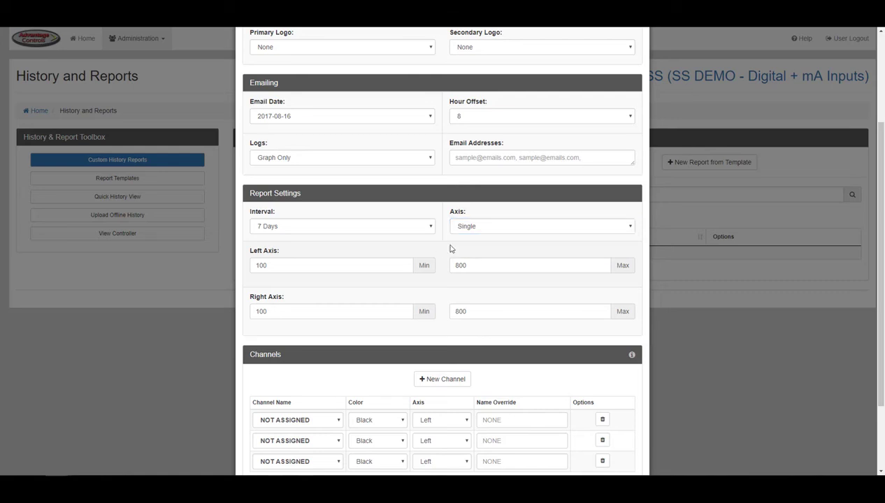
scroll(469, 173, "down", 2)
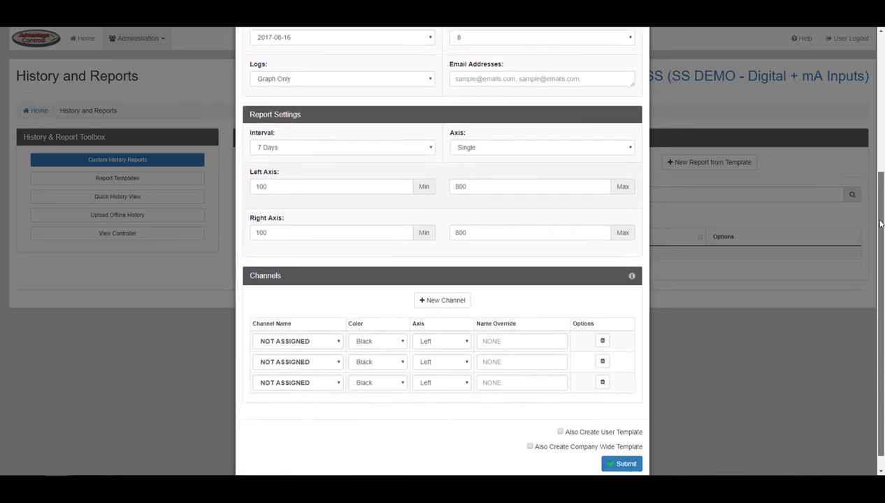
left_click(354, 174)
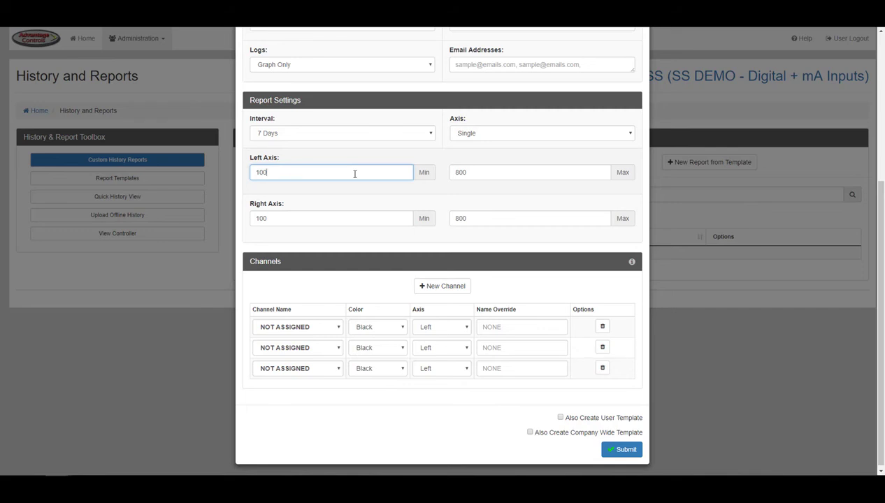
left_click(405, 218)
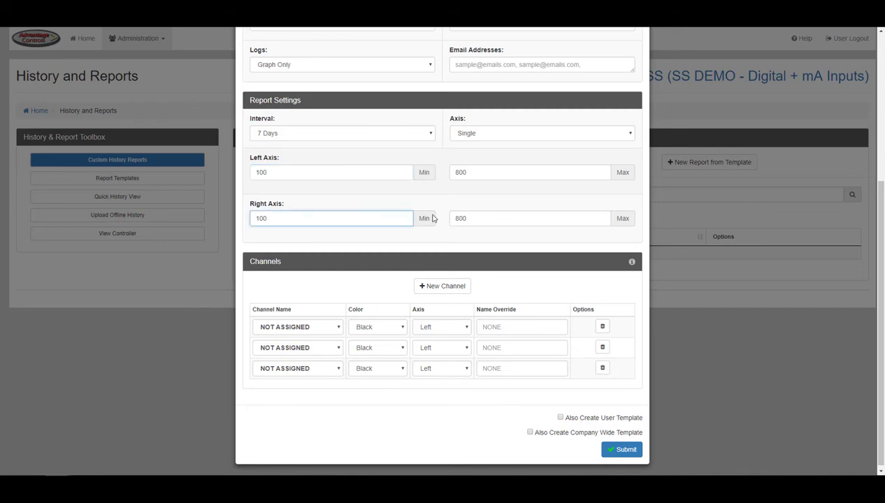
- Edit the right axis maximum and assign SYS1 Conductivity to the first channel, named 'Cond'
left_click(478, 218)
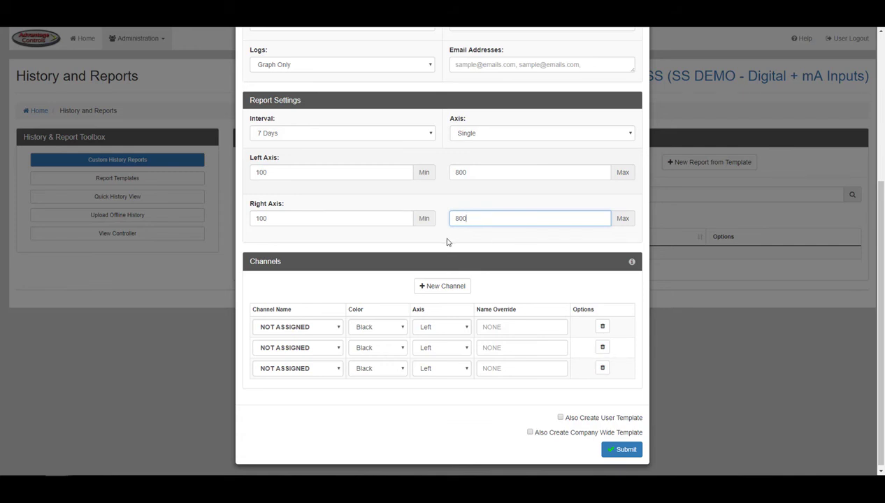
scroll(392, 287, "down", 1)
left_click(331, 330)
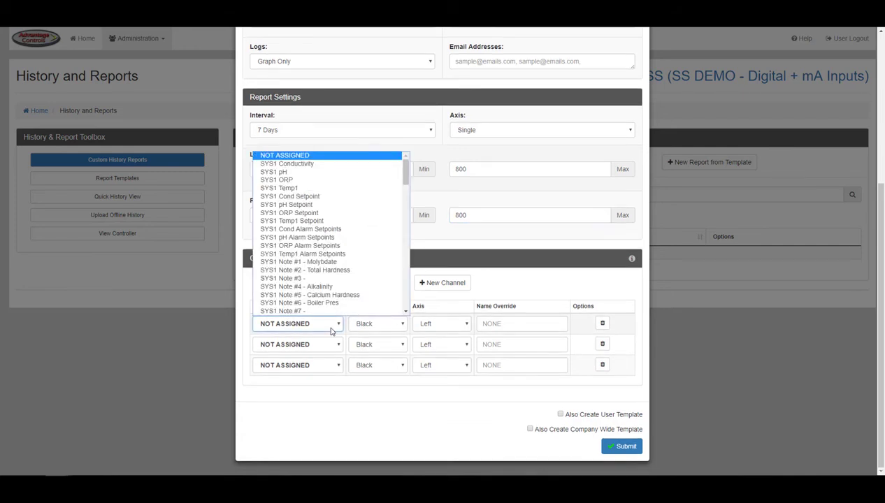
left_click(341, 165)
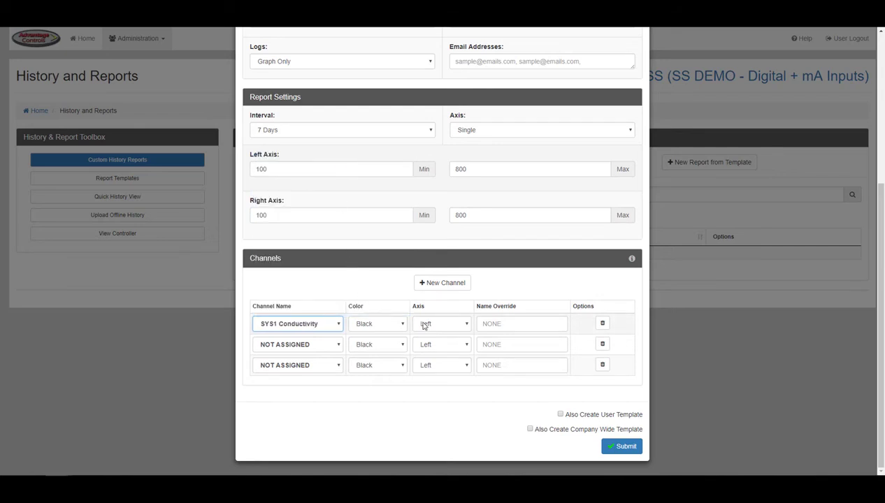
left_click(498, 327)
type("Cond")
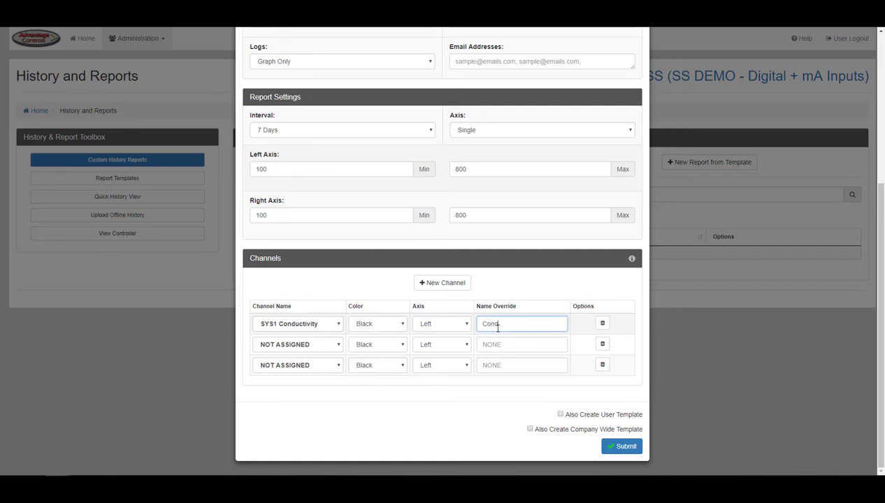
- Add SYS1 pH as 'pH' in red on the right axis, and delete the unassigned channel row
left_click(339, 345)
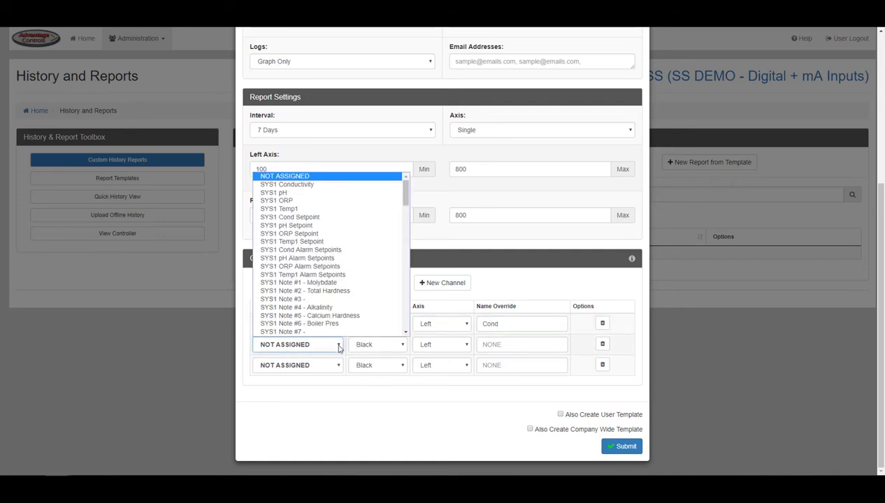
left_click(336, 193)
left_click(384, 342)
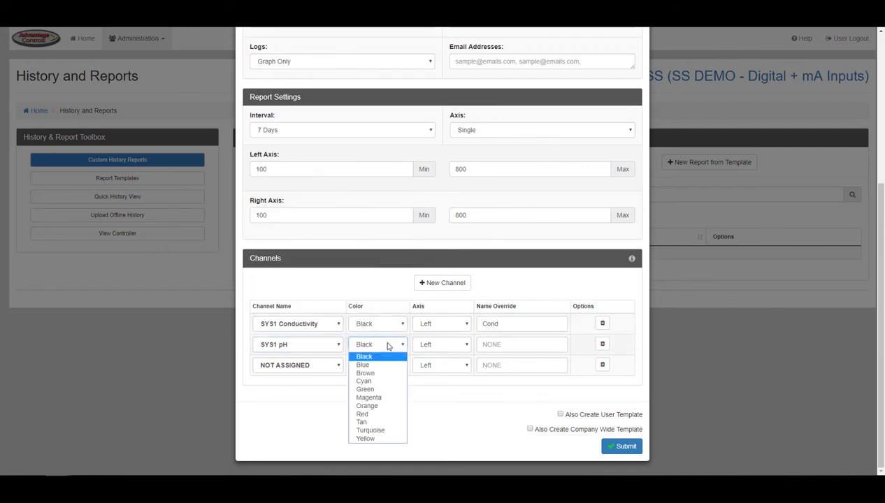
left_click(382, 414)
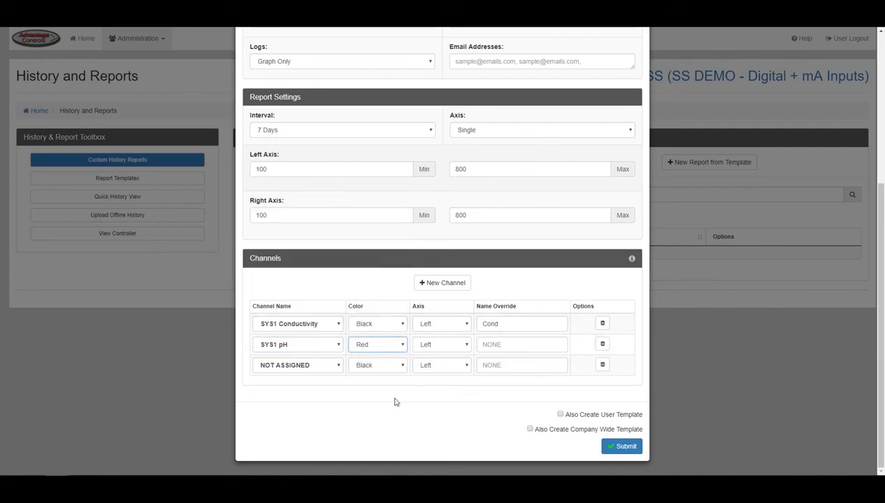
left_click(465, 345)
left_click(456, 364)
left_click(497, 343)
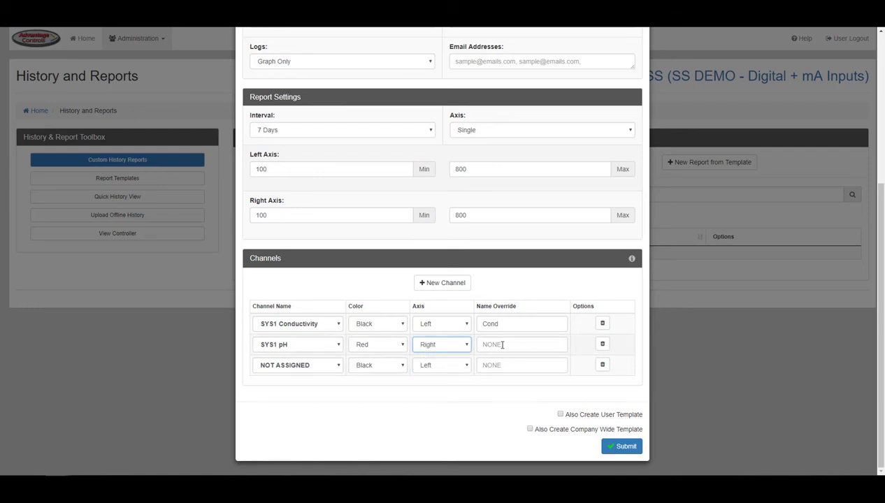
type("pH")
left_click(602, 365)
left_click(548, 372)
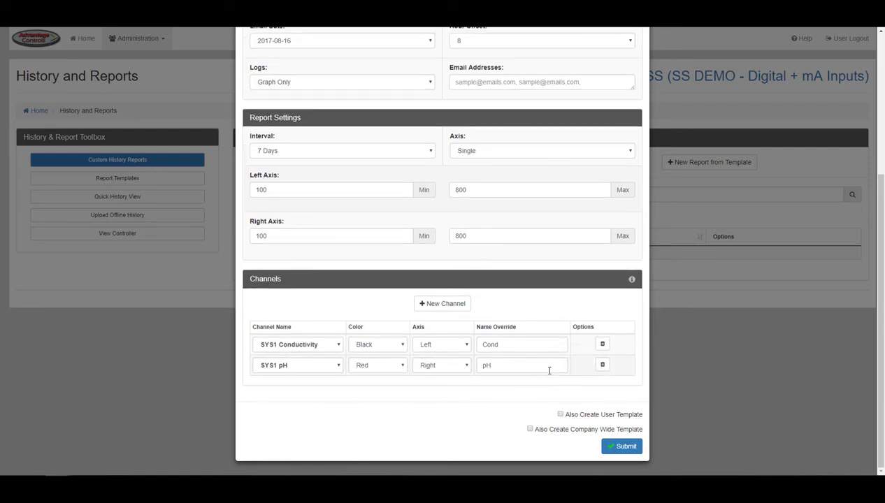
- Add a third channel row, enable both User and Company Wide templates, and submit the report
left_click(454, 304)
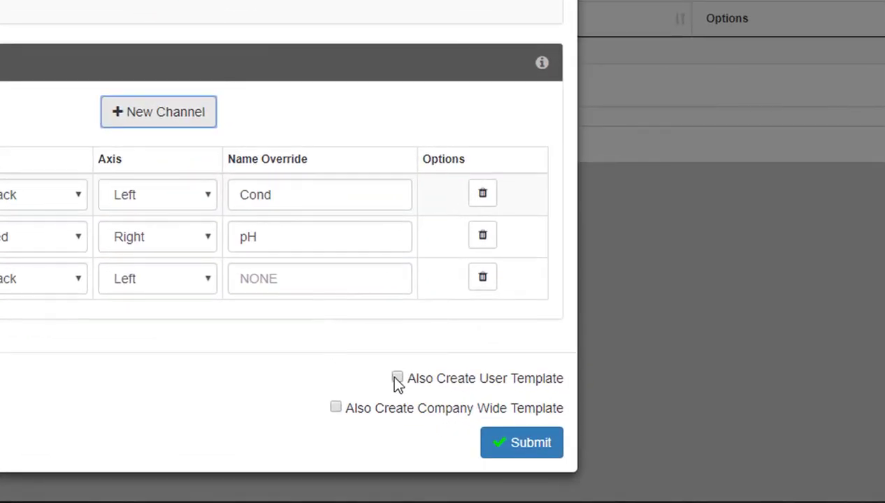
left_click(397, 379)
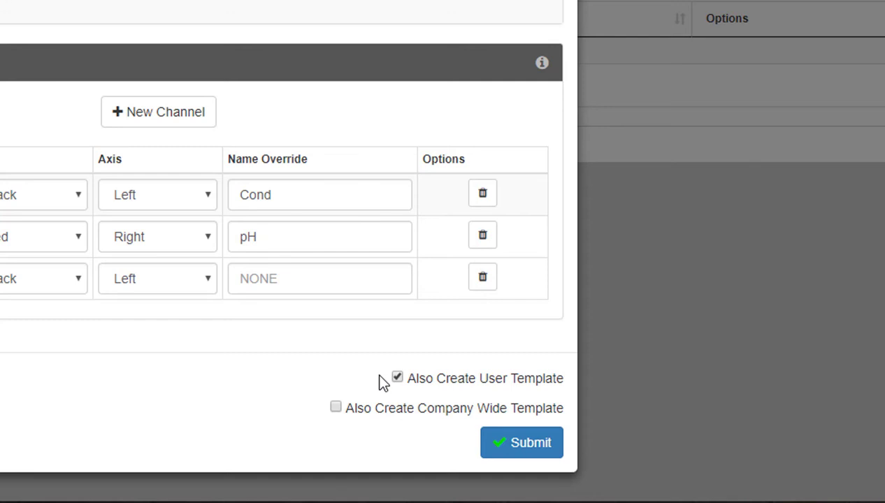
left_click(337, 408)
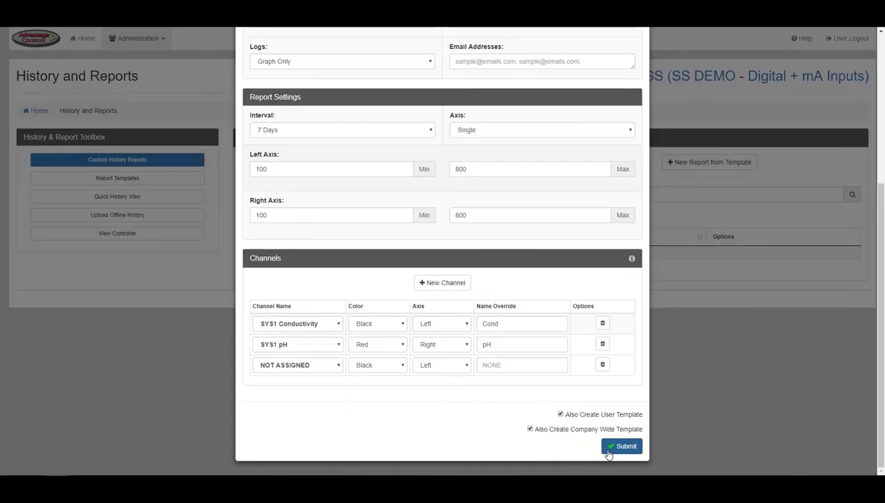
left_click(621, 446)
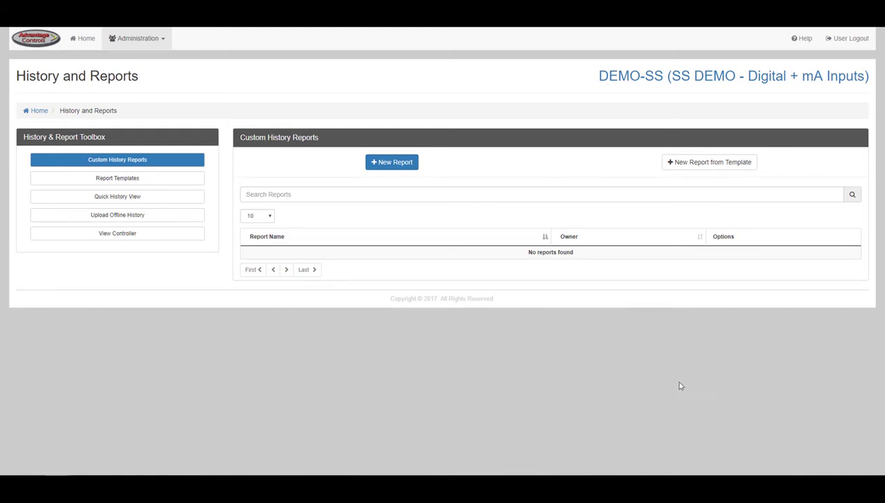
- Start a new report from a template and review the User and Company Wide template lists
left_click(700, 168)
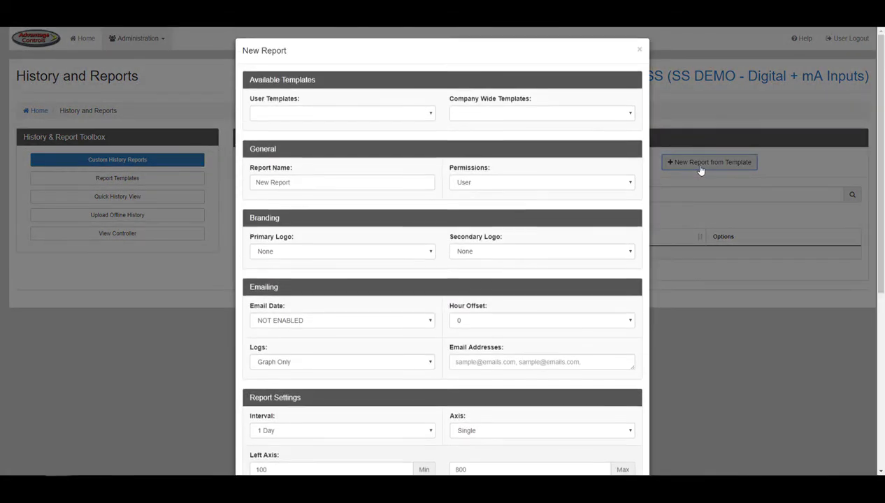
left_click(409, 116)
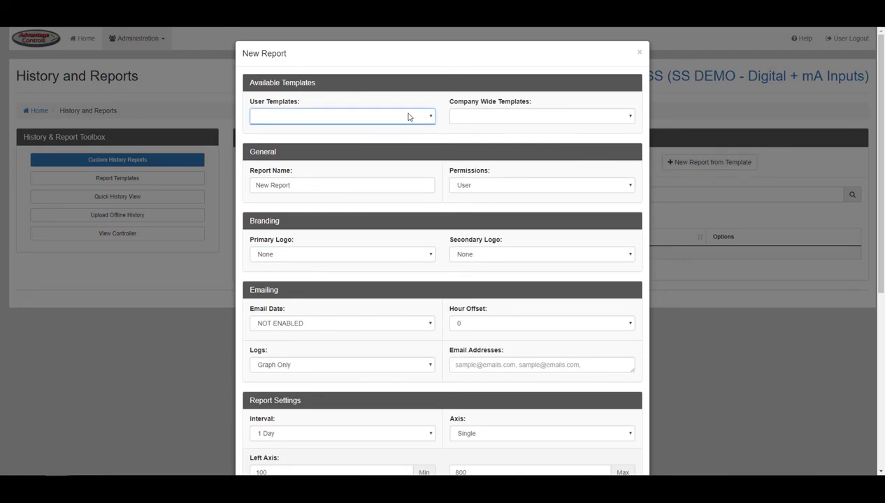
left_click(462, 119)
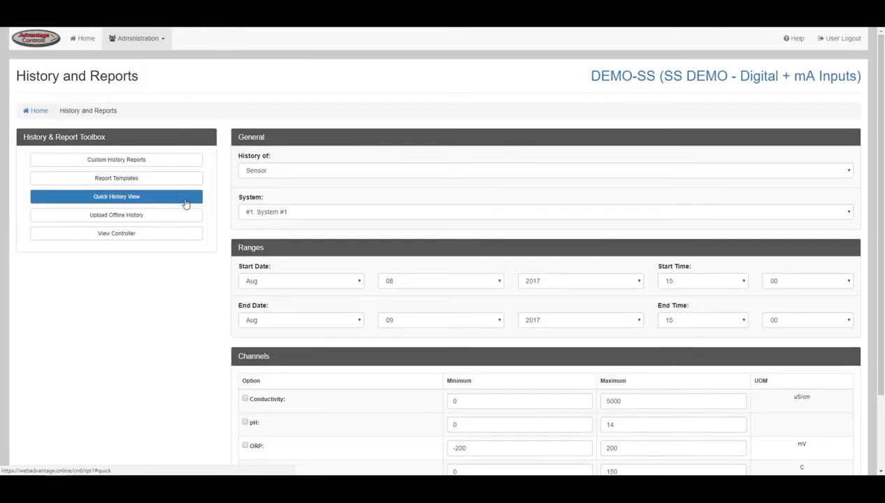
- Keep Sensor history for System #1 with the start date Aug 08
left_click(288, 174)
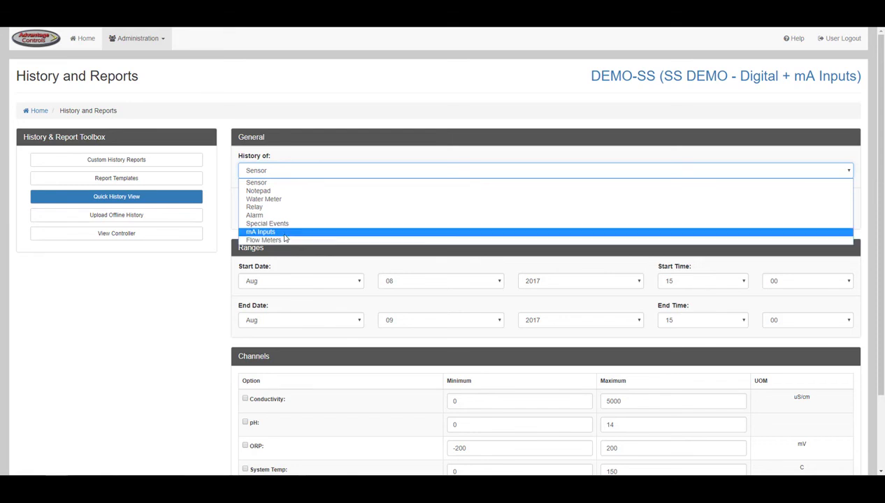
left_click(284, 183)
left_click(286, 210)
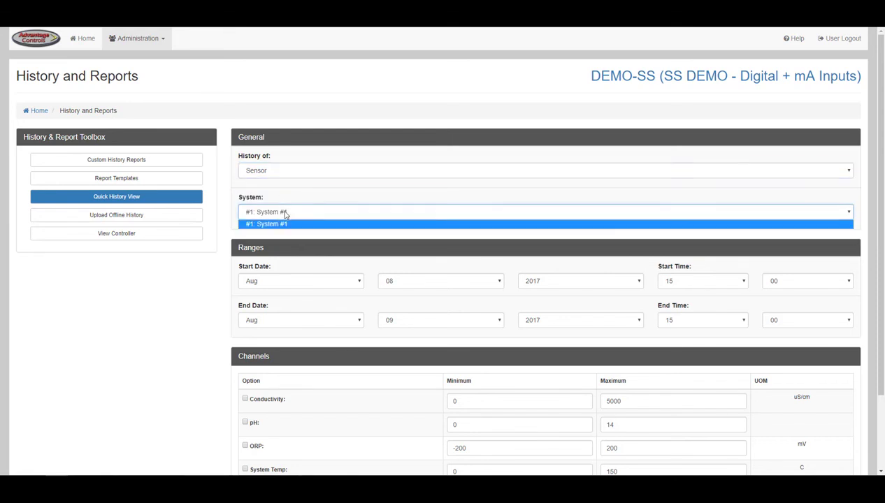
left_click(286, 211)
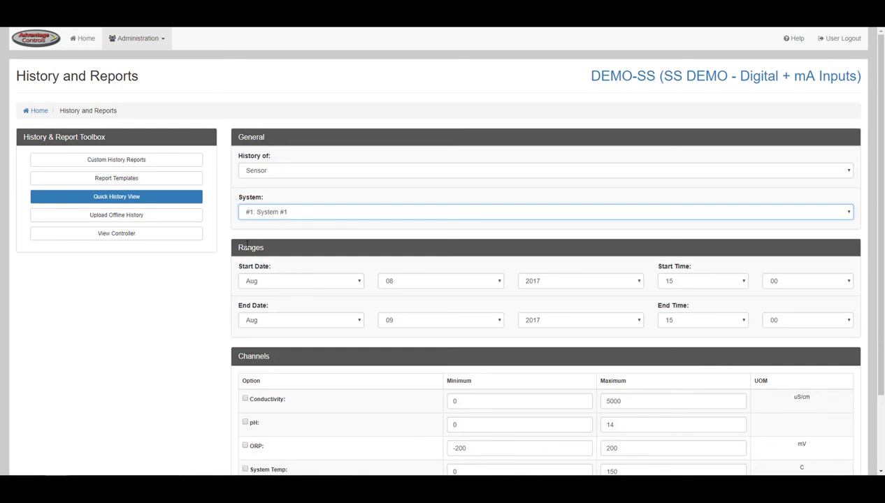
scroll(235, 248, "down", 3)
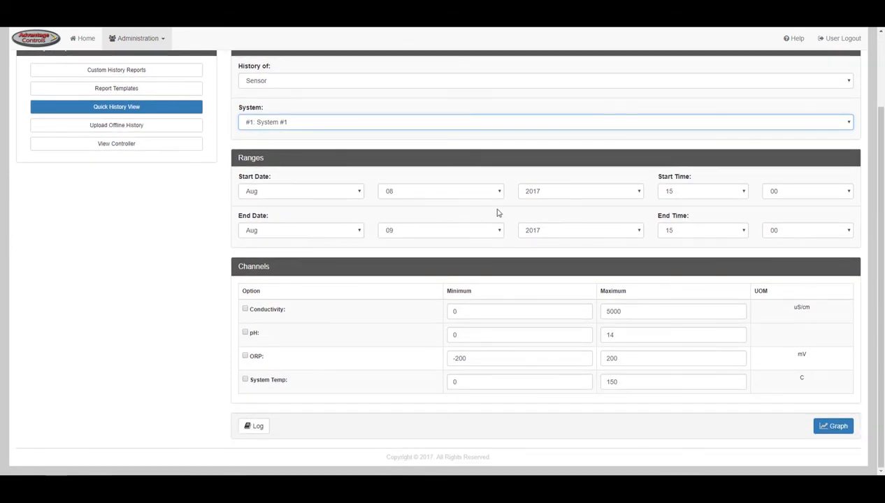
left_click(360, 192)
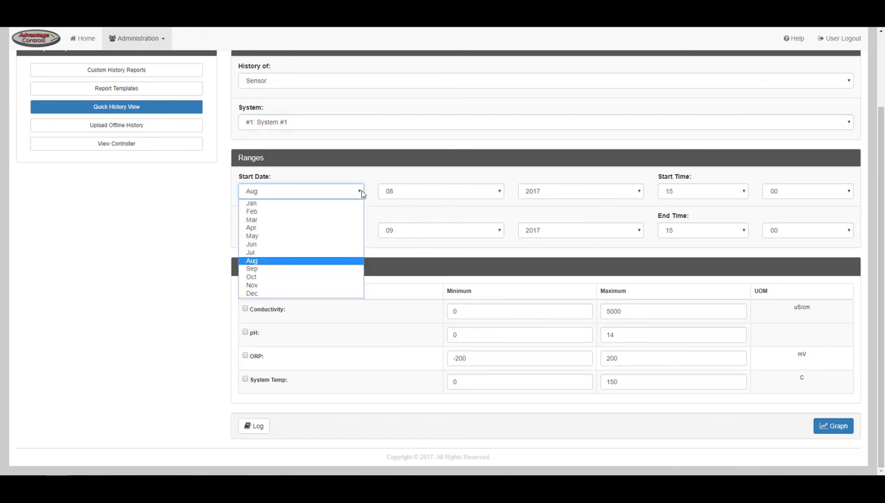
left_click(361, 193)
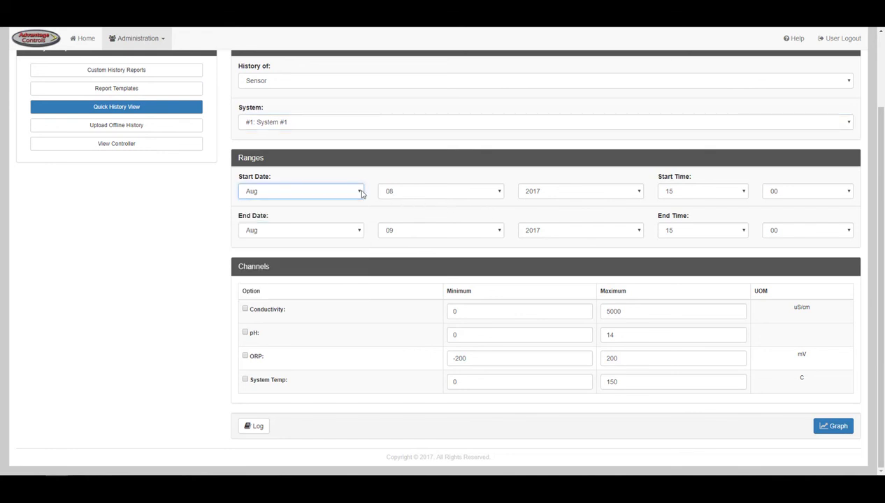
left_click(499, 194)
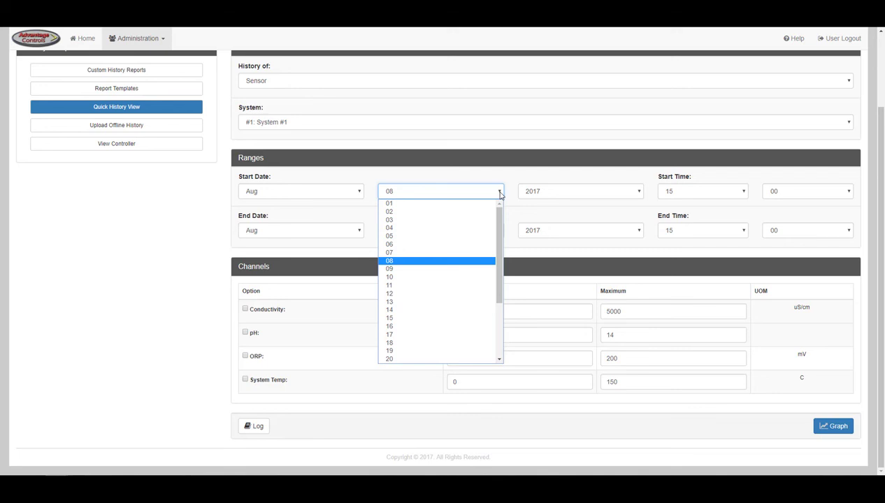
left_click(500, 194)
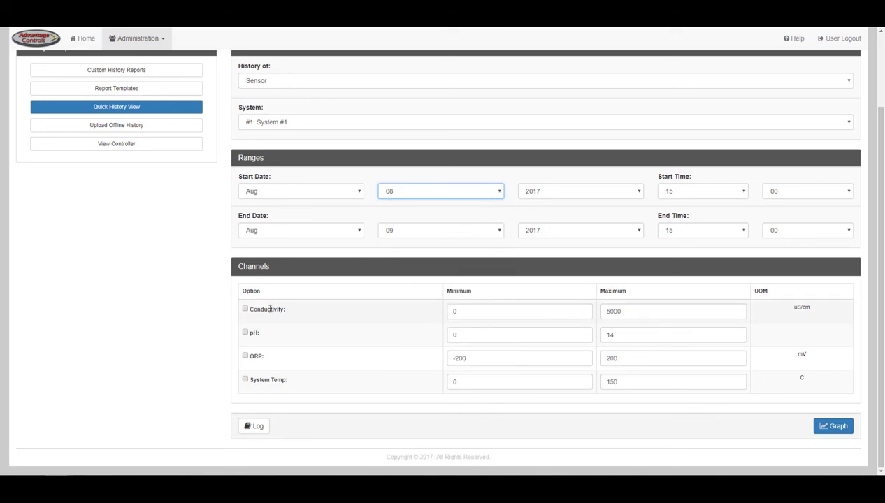
- Include the Conductivity, ORP and System Temp channels alongside pH
left_click(246, 309)
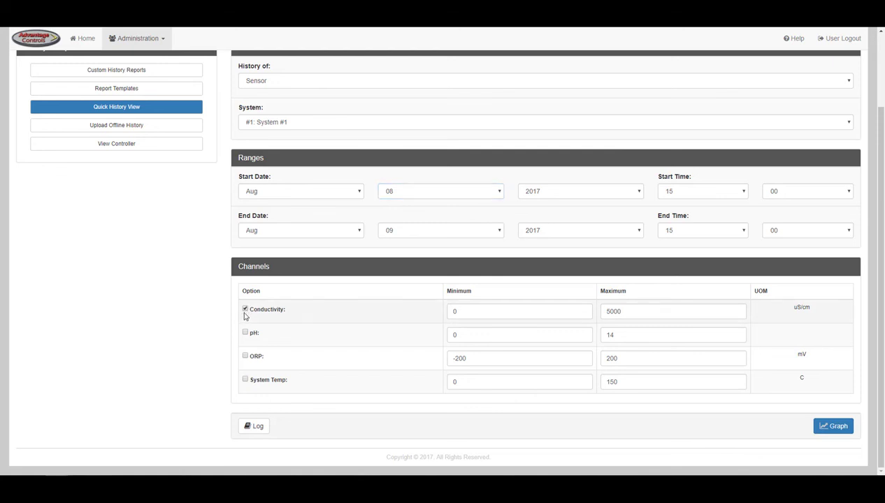
left_click(245, 357)
left_click(245, 379)
- Download the sensor log as sensor.csv, view the four channel graphs, then go to Upload Offline History
left_click(259, 427)
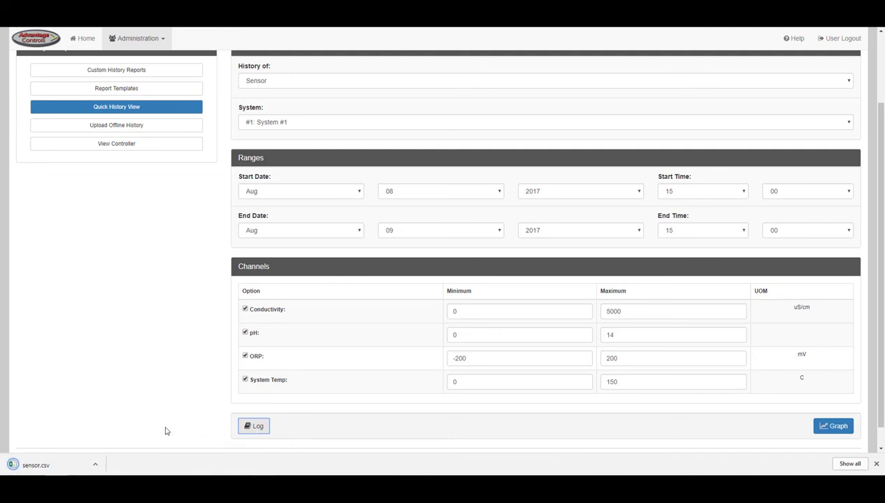
left_click(842, 433)
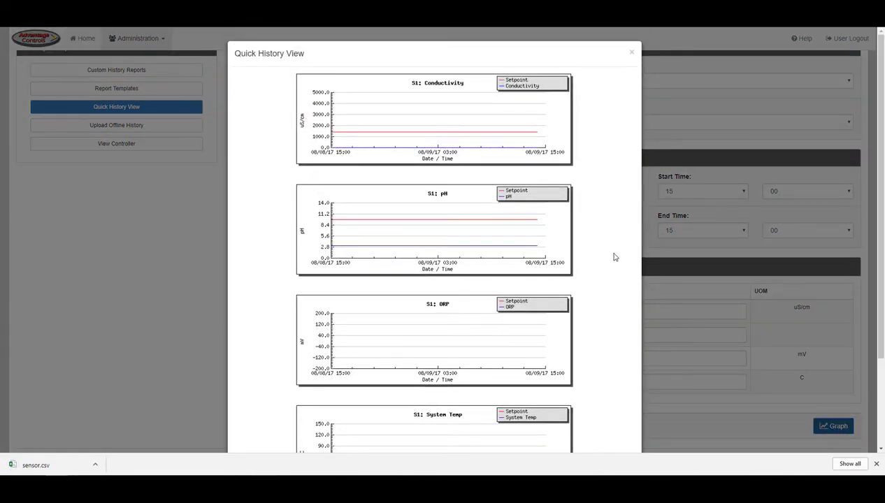
scroll(875, 175, "down", 1)
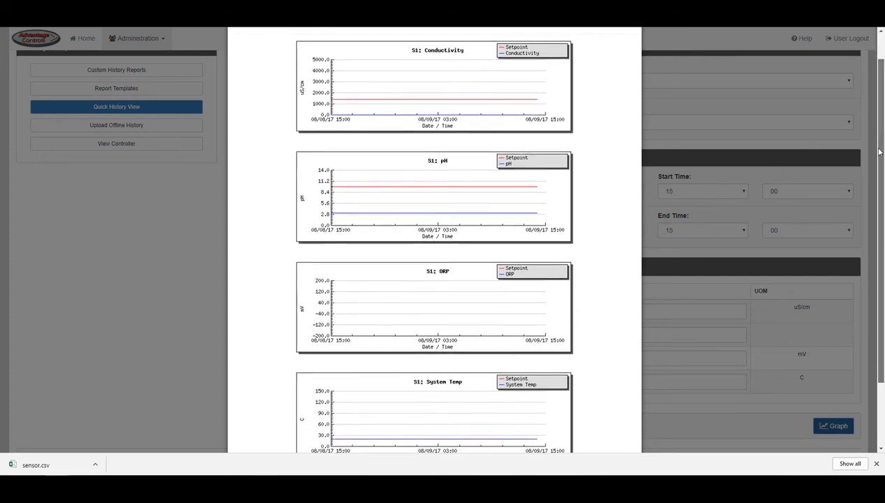
scroll(873, 154, "up", 1)
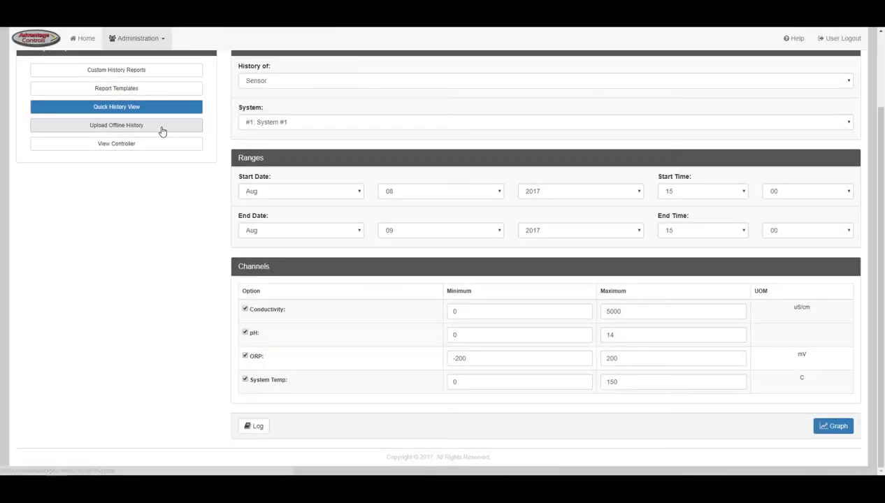
left_click(163, 126)
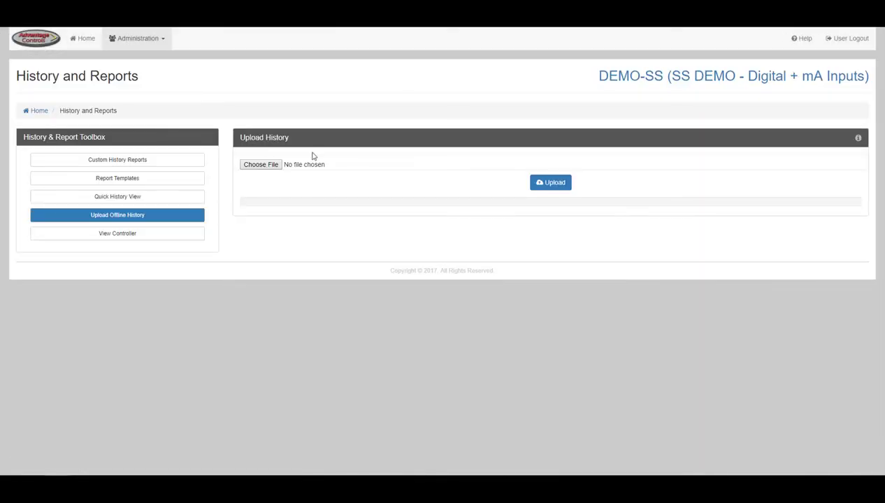